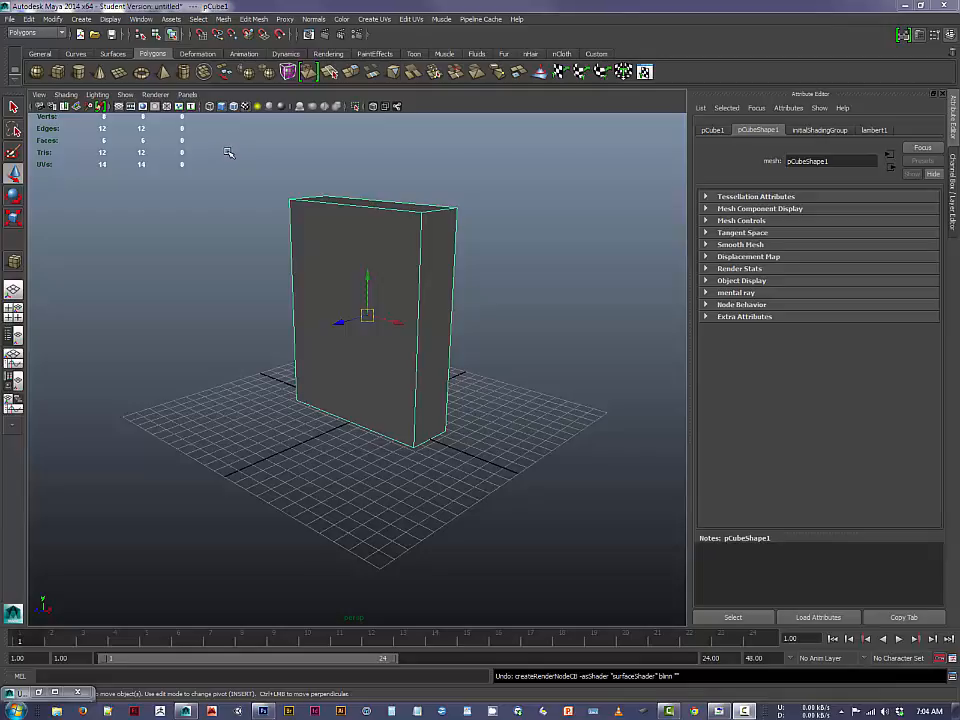
Open the Hypershade and place its window over the viewport, clear of the Attribute Editor.
click(140, 19)
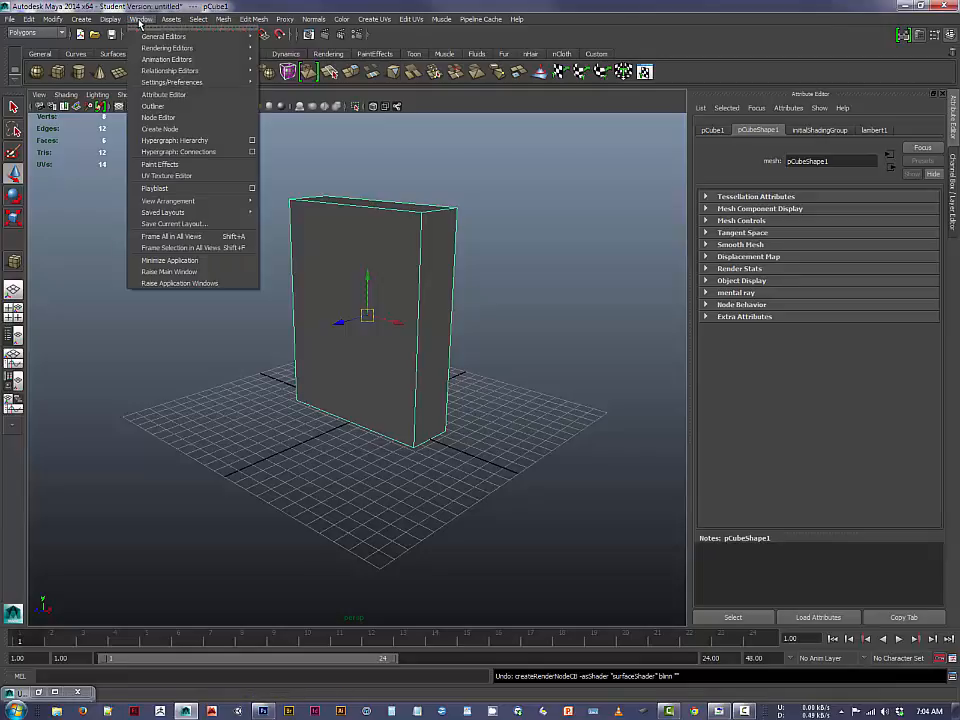
mouse_move(158, 49)
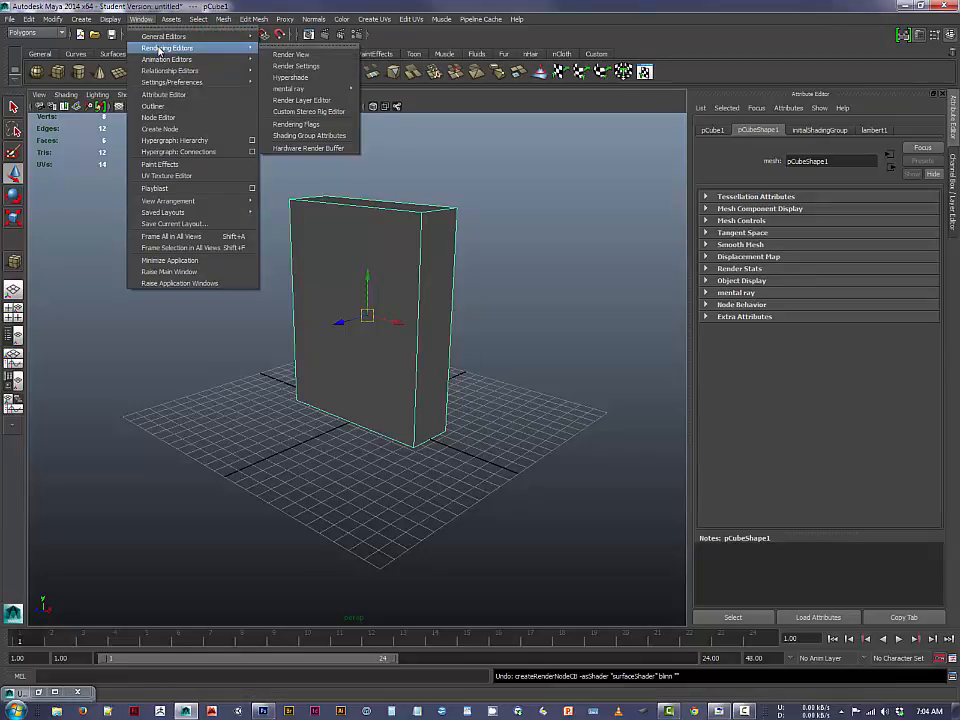
click(318, 79)
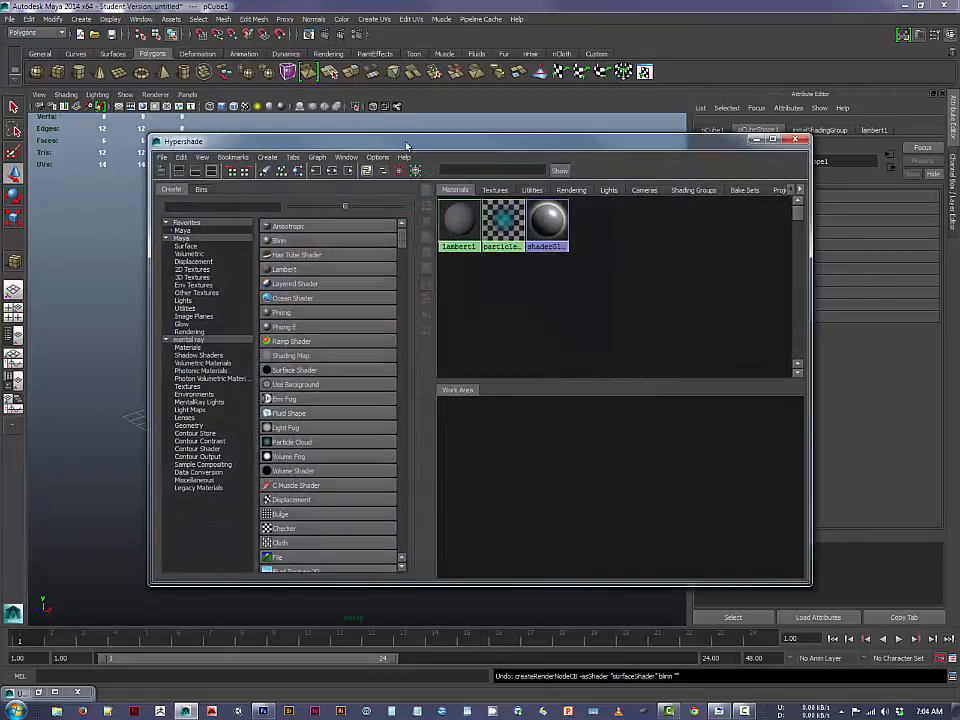
drag(412, 139, 296, 127)
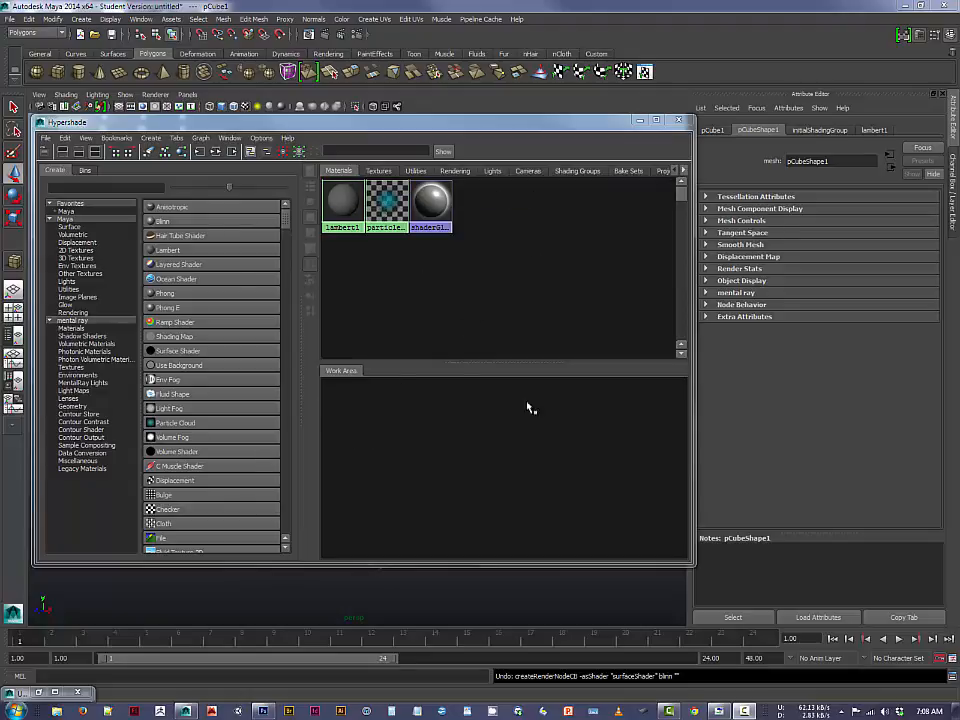
Toggle the Hypershade's create bar off and on, and cycle through the materials-only, work-area-only and combined layouts.
click(44, 152)
click(44, 152)
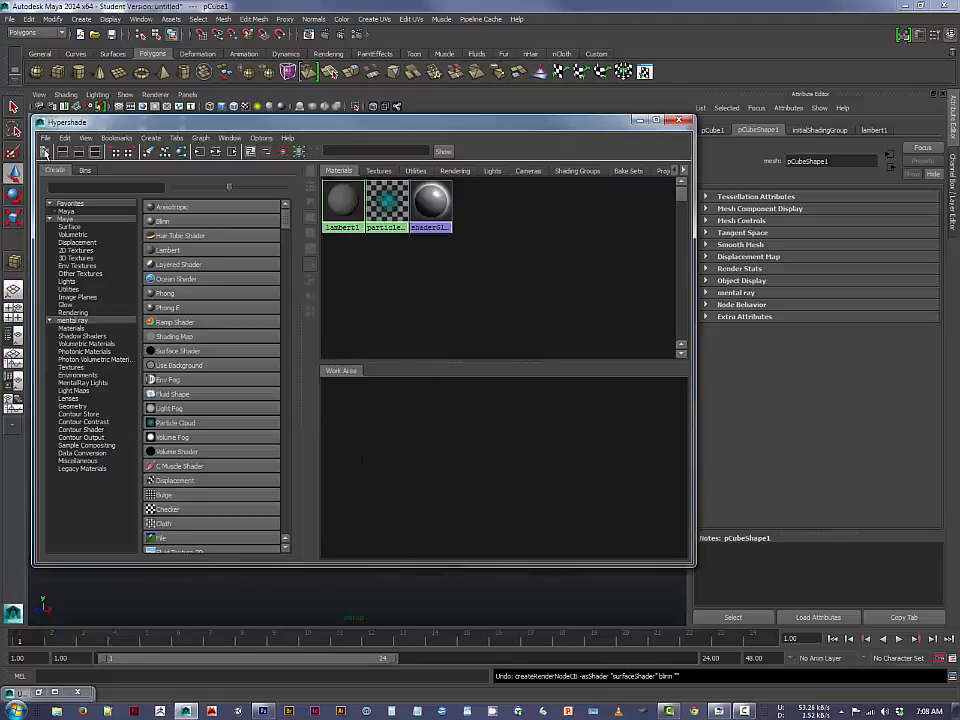
click(44, 152)
click(44, 152)
click(44, 152)
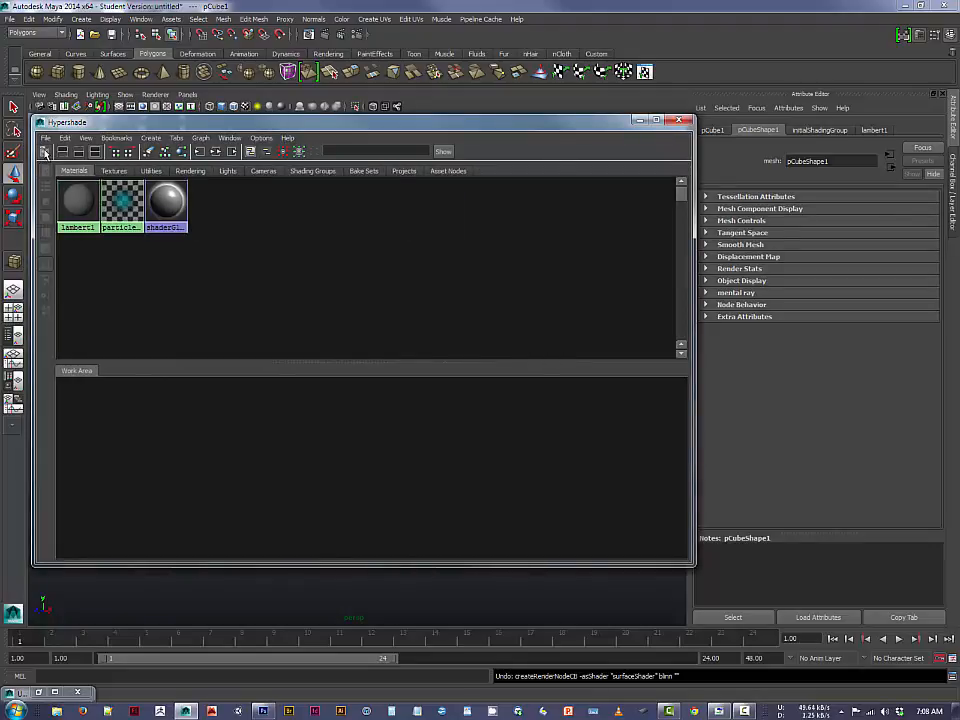
click(44, 152)
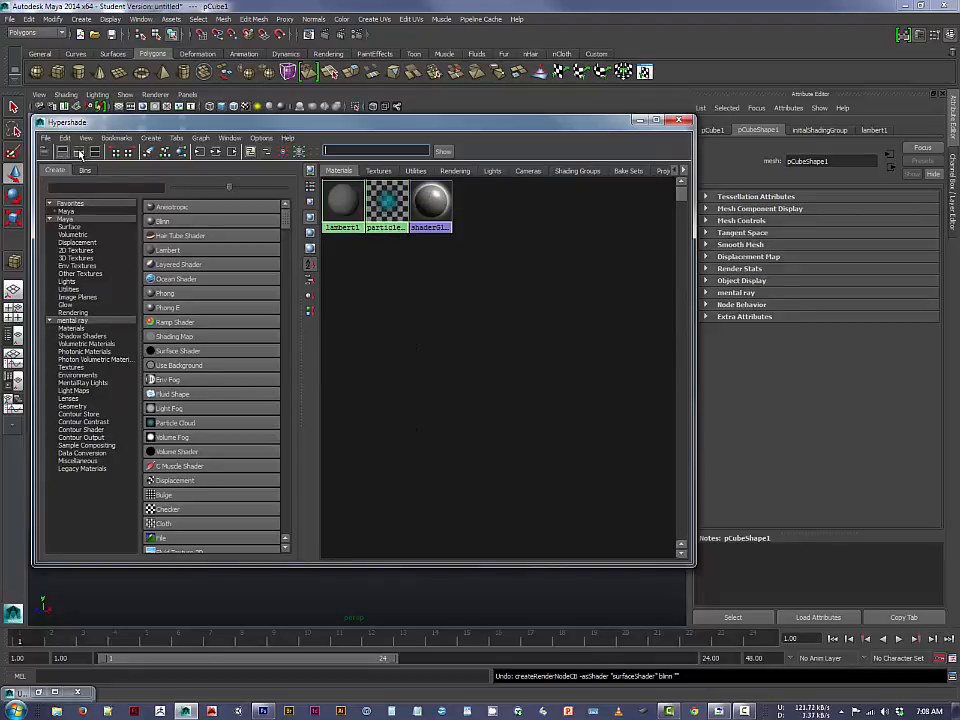
click(78, 152)
click(95, 152)
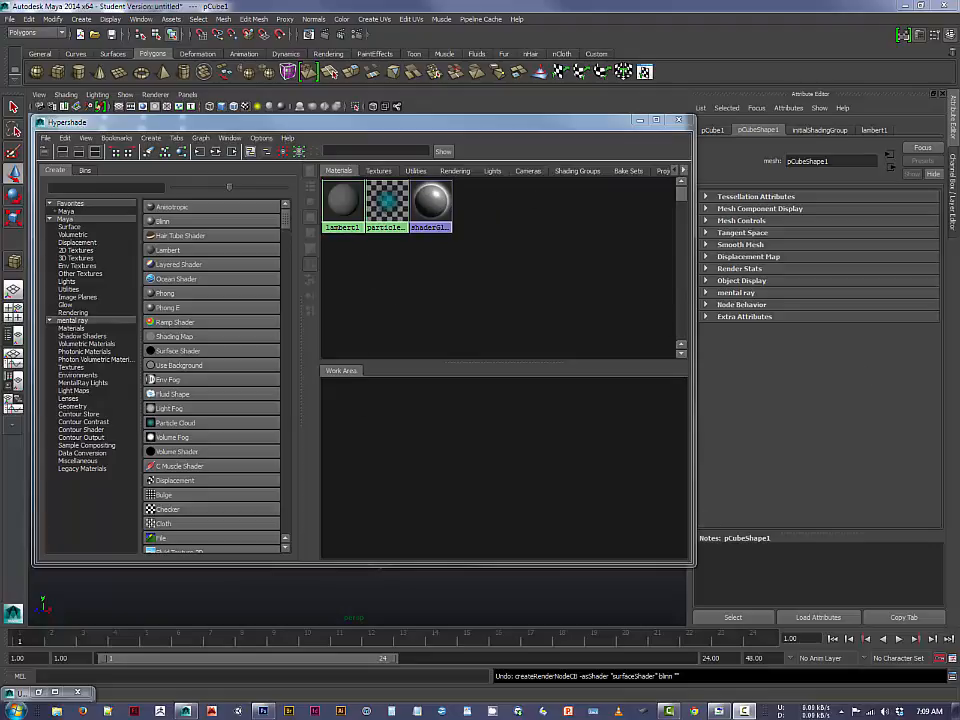
Create a Blinn material and show its attributes beside the Hypershade.
click(160, 221)
drag(534, 124, 503, 123)
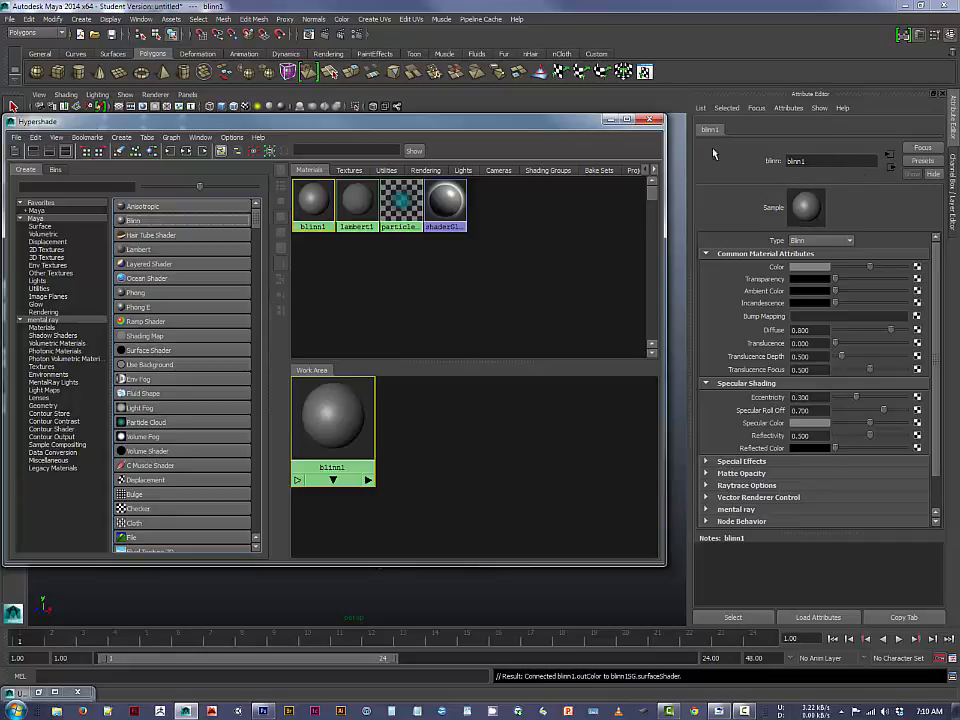
click(140, 19)
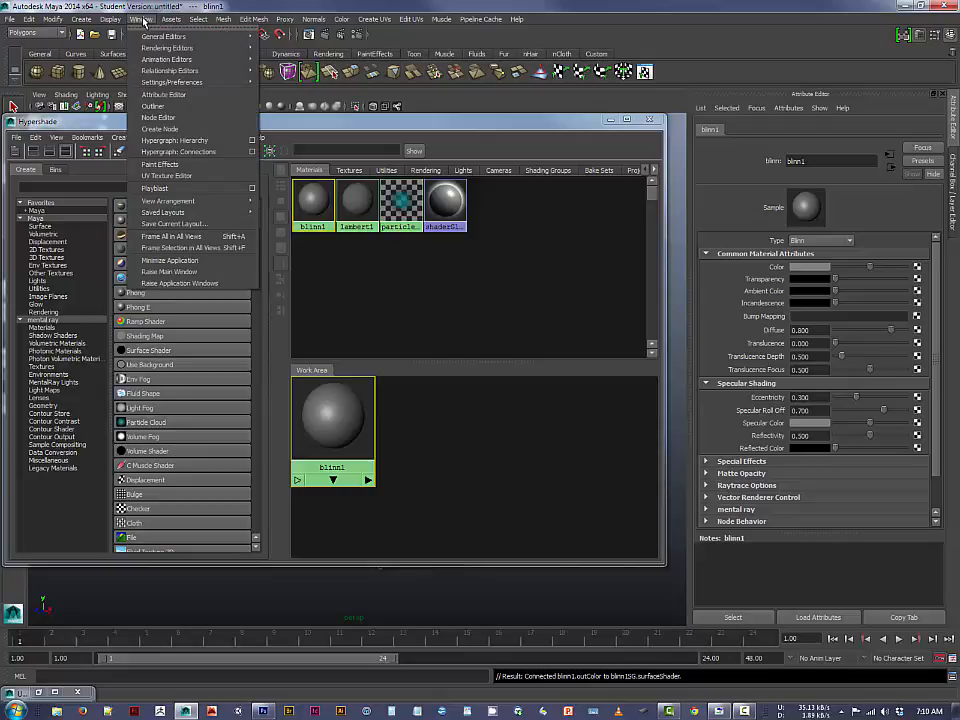
click(162, 94)
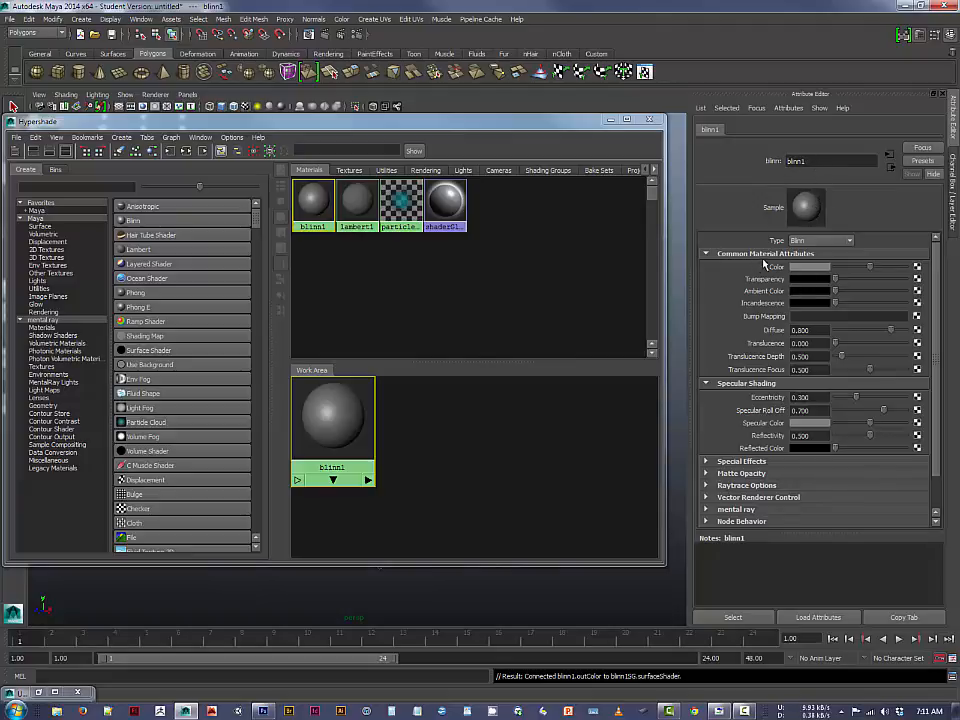
Set the new Blinn material's color to teal.
drag(935, 372, 739, 230)
click(805, 268)
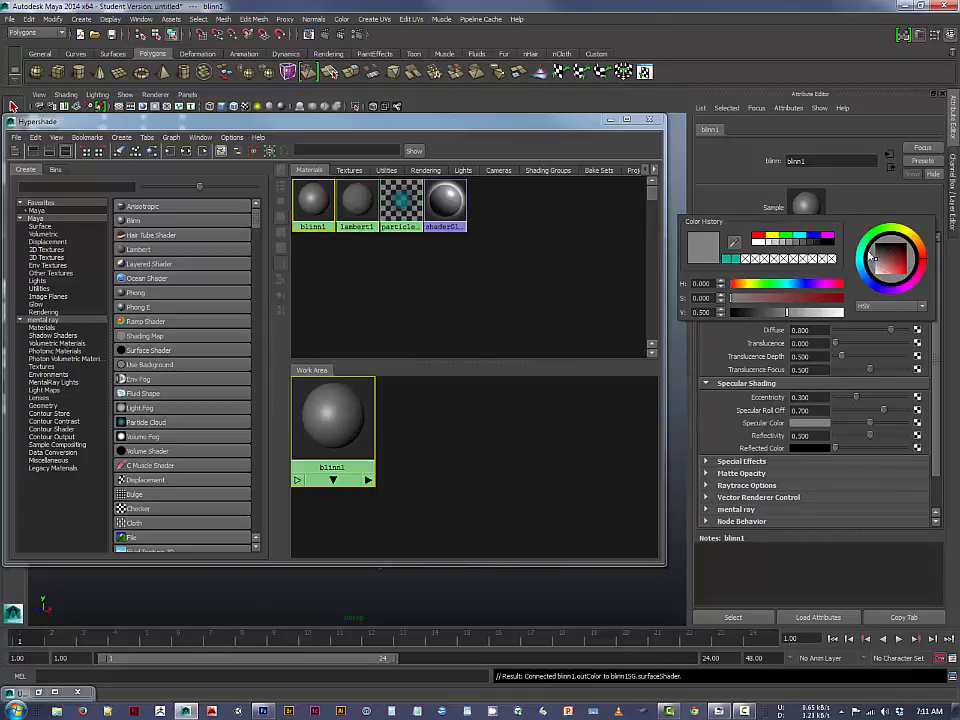
click(863, 255)
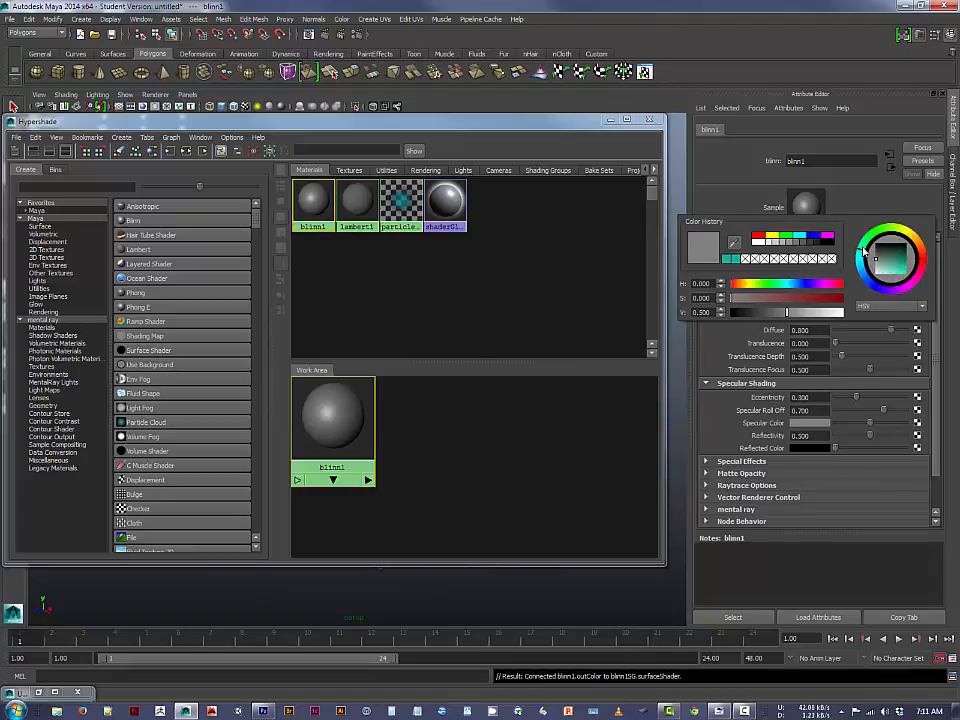
drag(891, 258, 902, 270)
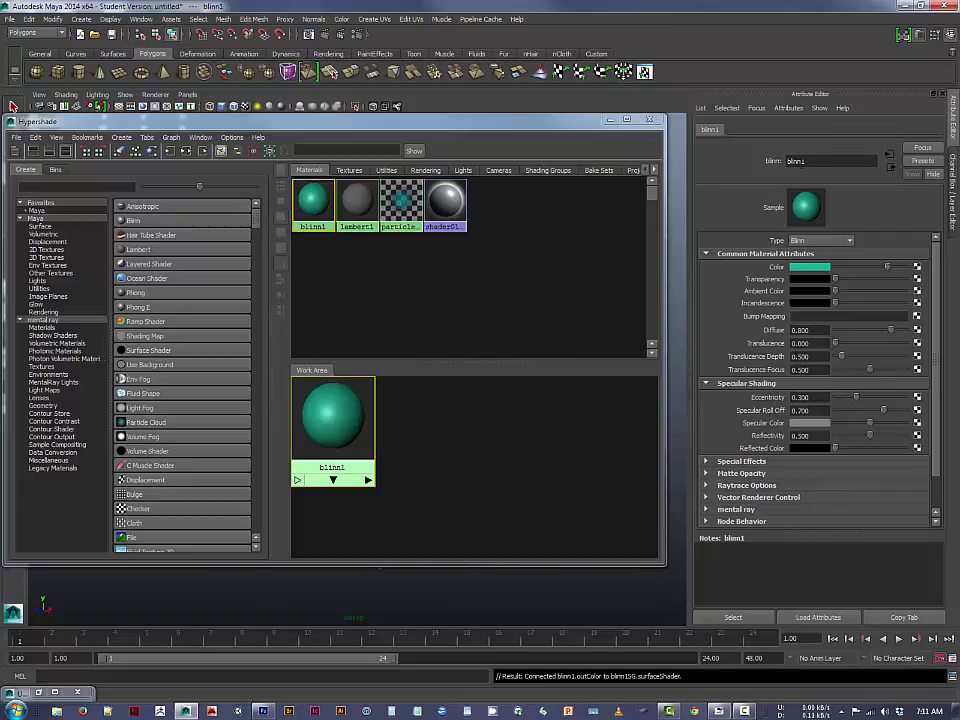
Rename the teal Blinn material as tealyBob.
double_click(811, 161)
text(teal)
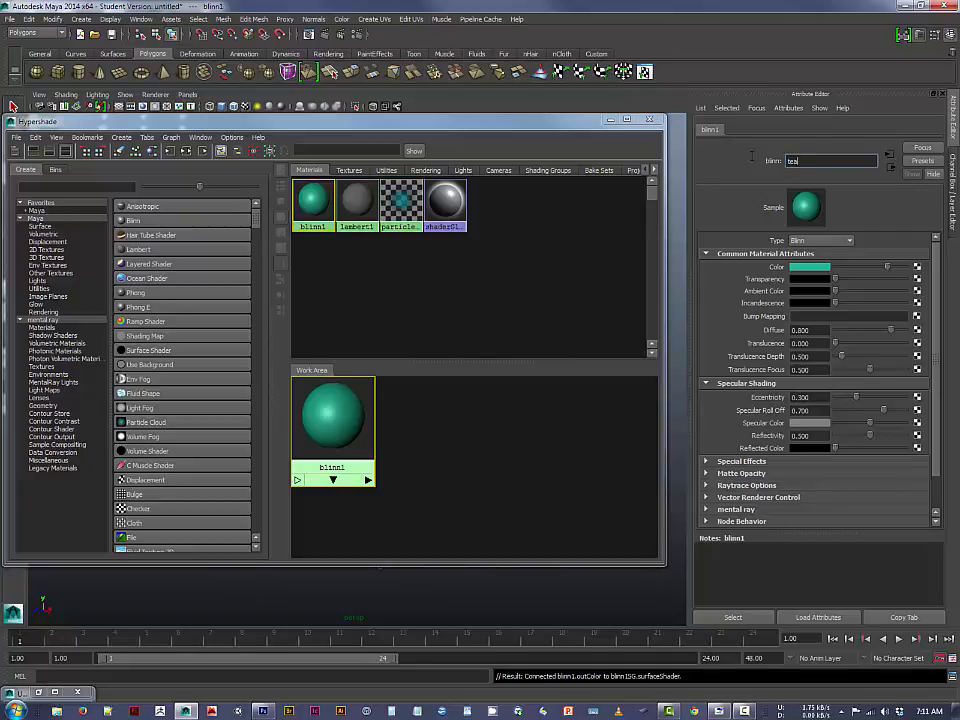
text(yBob)
key(Return)
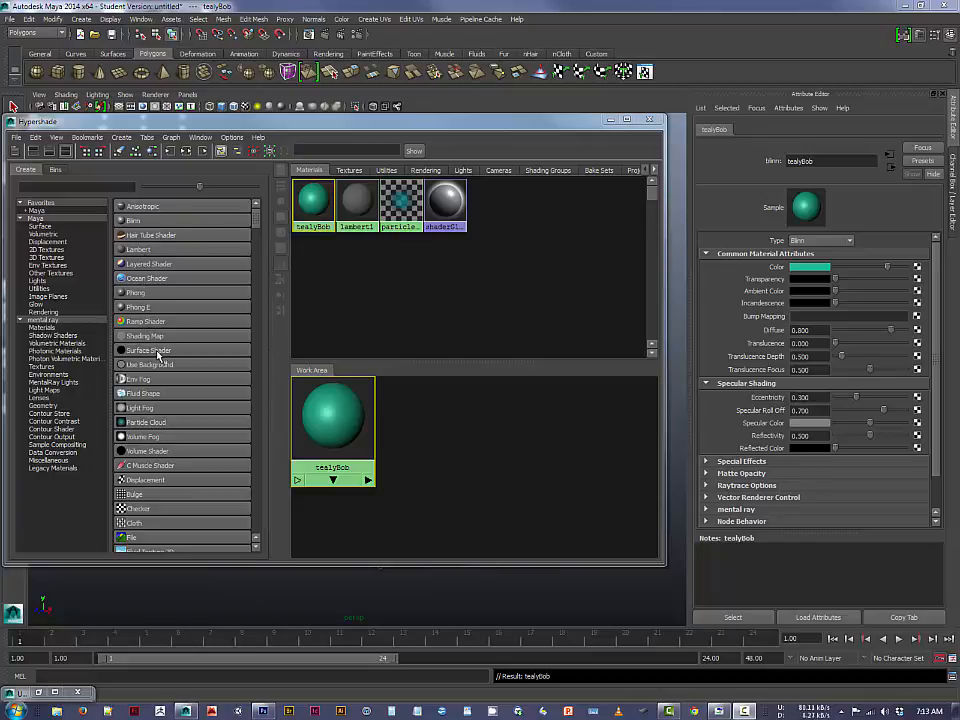
Create a Lambert material and set its color to a strong red.
click(133, 251)
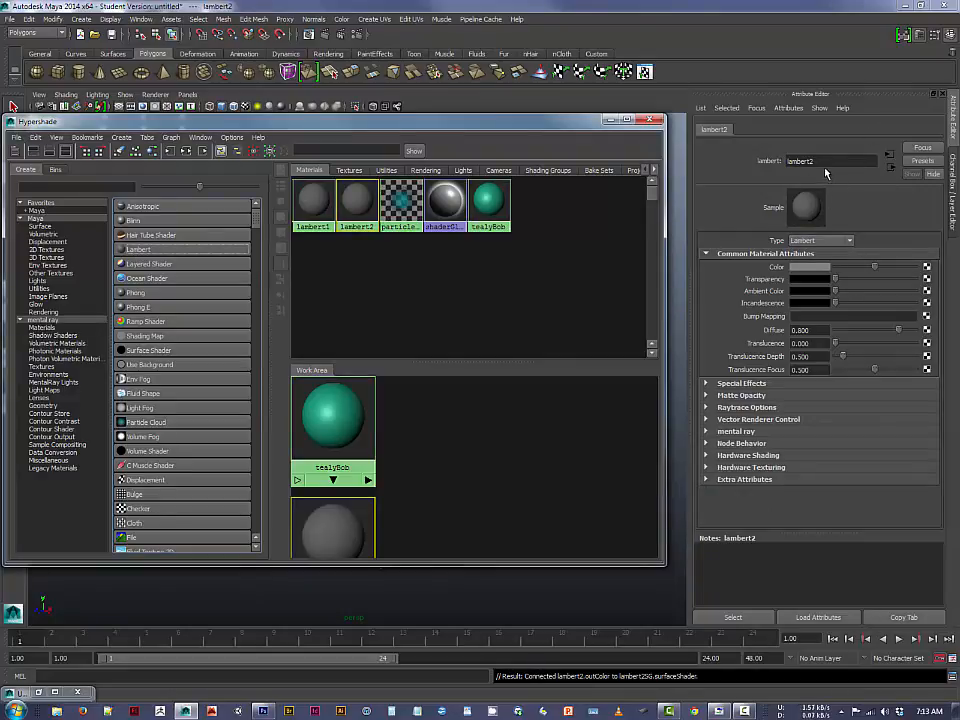
click(808, 268)
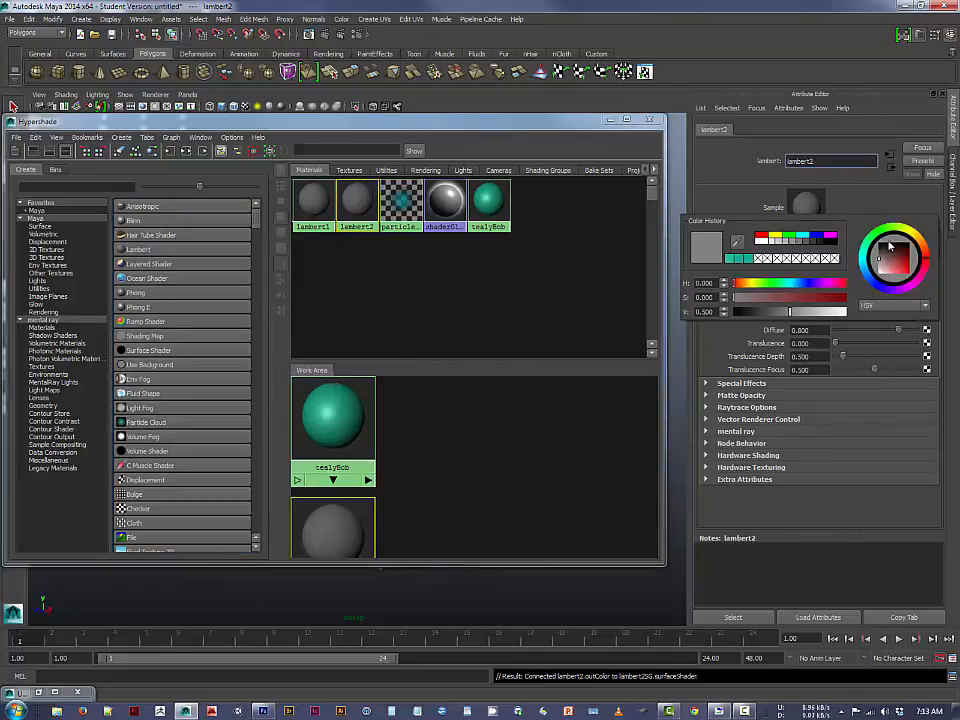
mouse_move(903, 265)
mouse_down()
mouse_move(883, 270)
mouse_move(908, 270)
mouse_up()
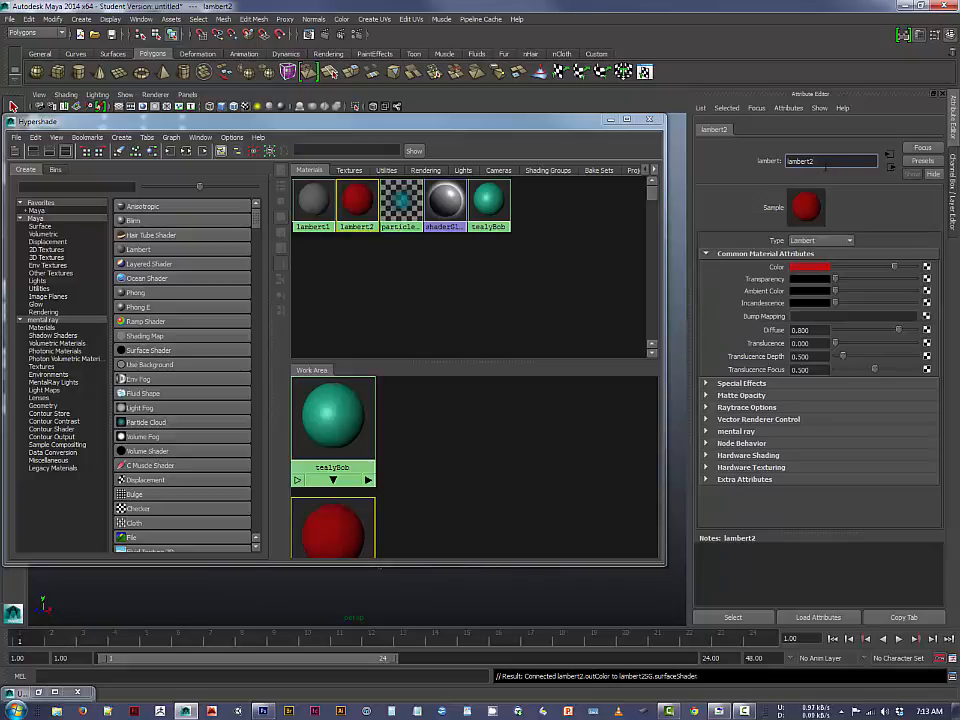
Rename the red Lambert material as rustoleum and enlarge the Hypershade window to fit both material nodes.
drag(825, 166, 752, 158)
text(rustoleum)
key(Return)
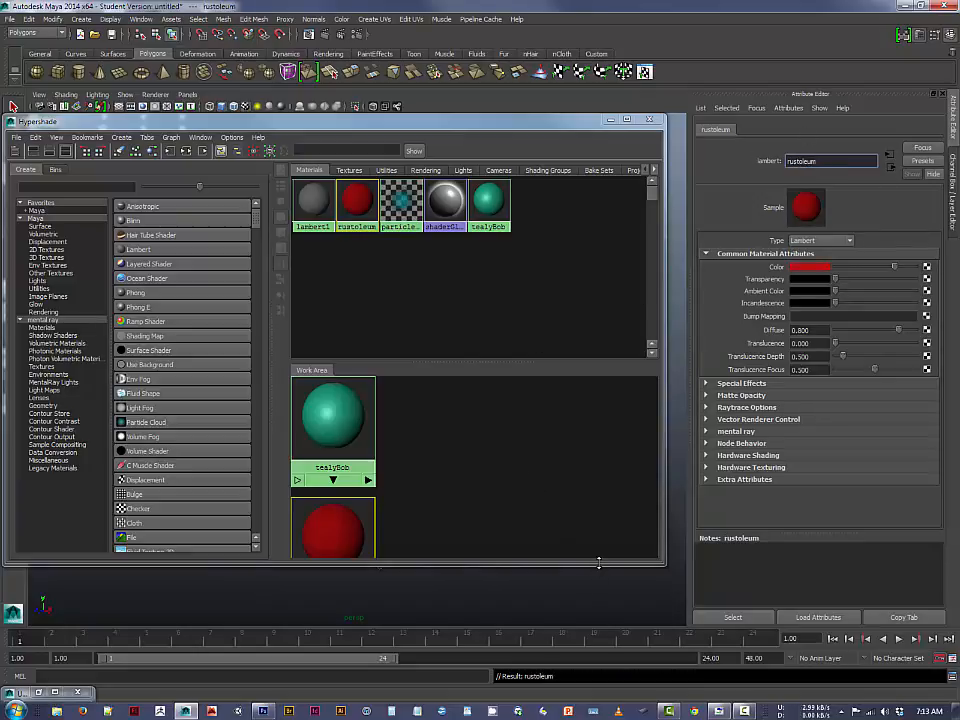
drag(598, 563, 612, 673)
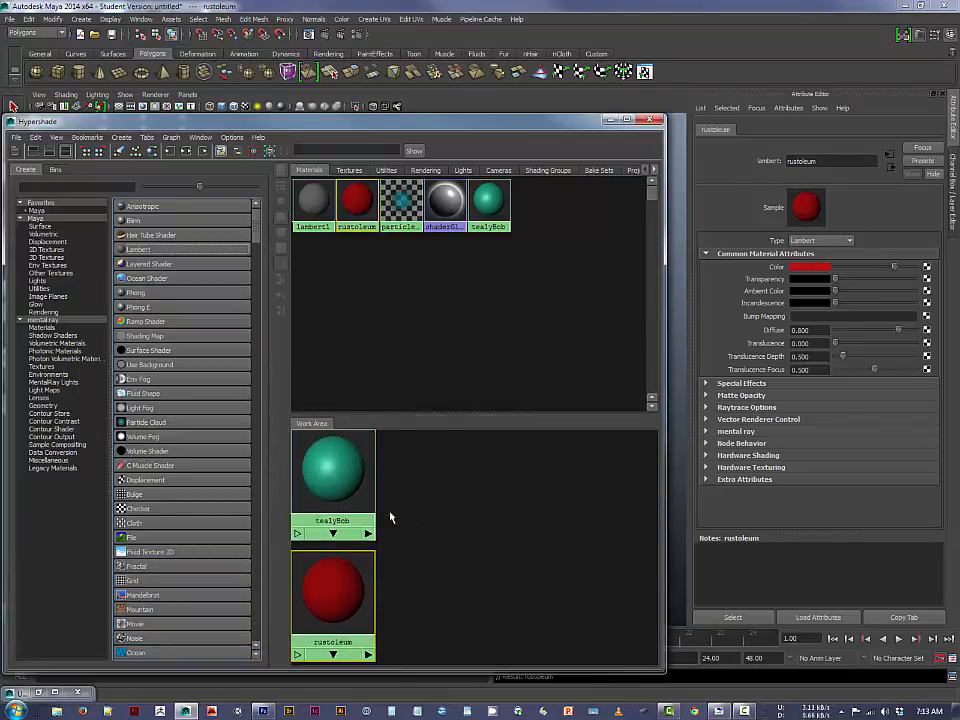
drag(379, 117, 385, 96)
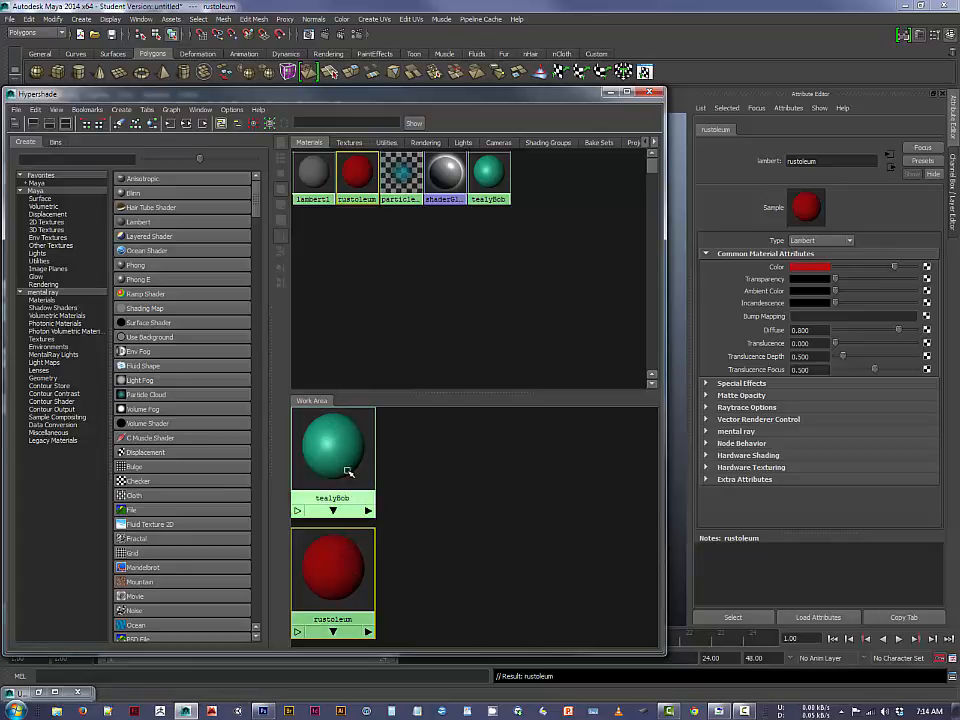
Switch the red material's type to Blinn and back to Lambert to compare the two shaders.
click(848, 241)
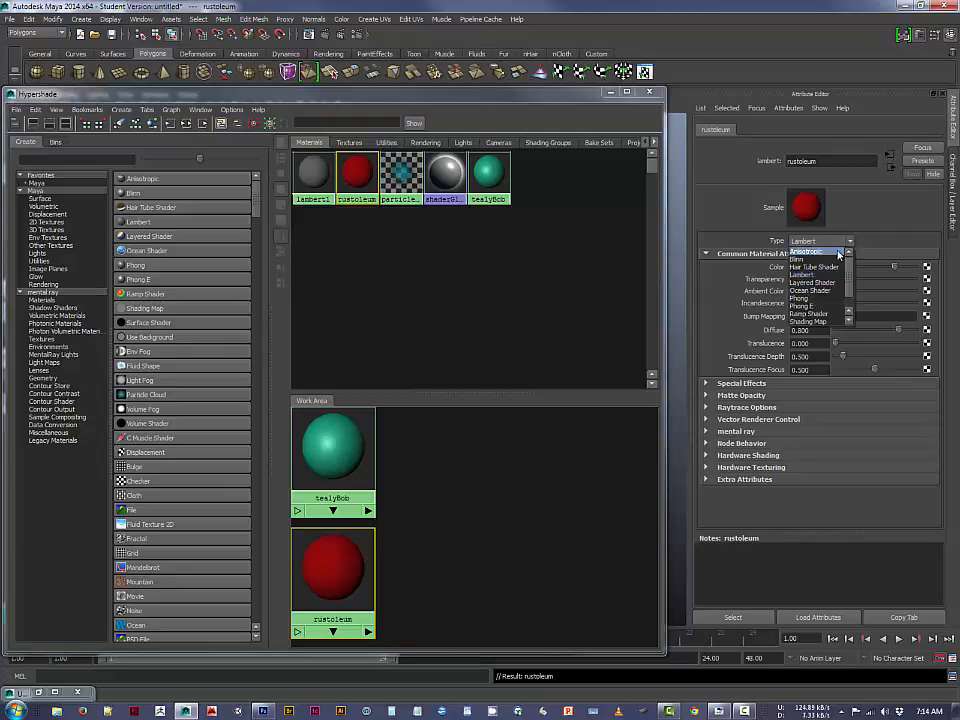
click(829, 260)
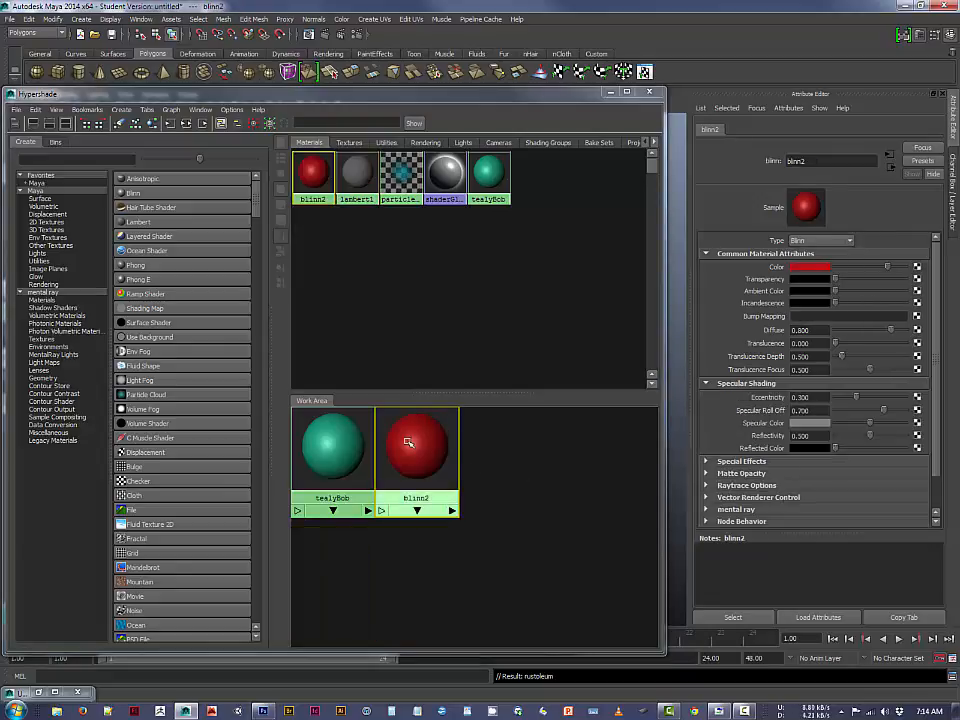
click(848, 241)
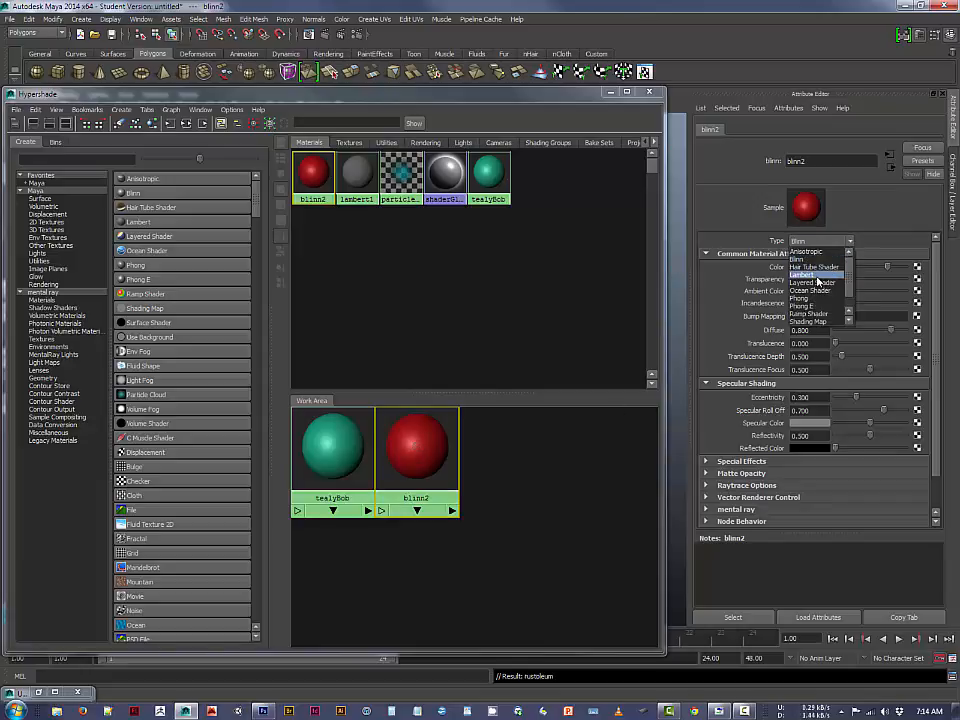
click(815, 274)
Arrange the teal Blinn and red Lambert nodes side by side with a gap between them in the work area.
drag(418, 560, 500, 454)
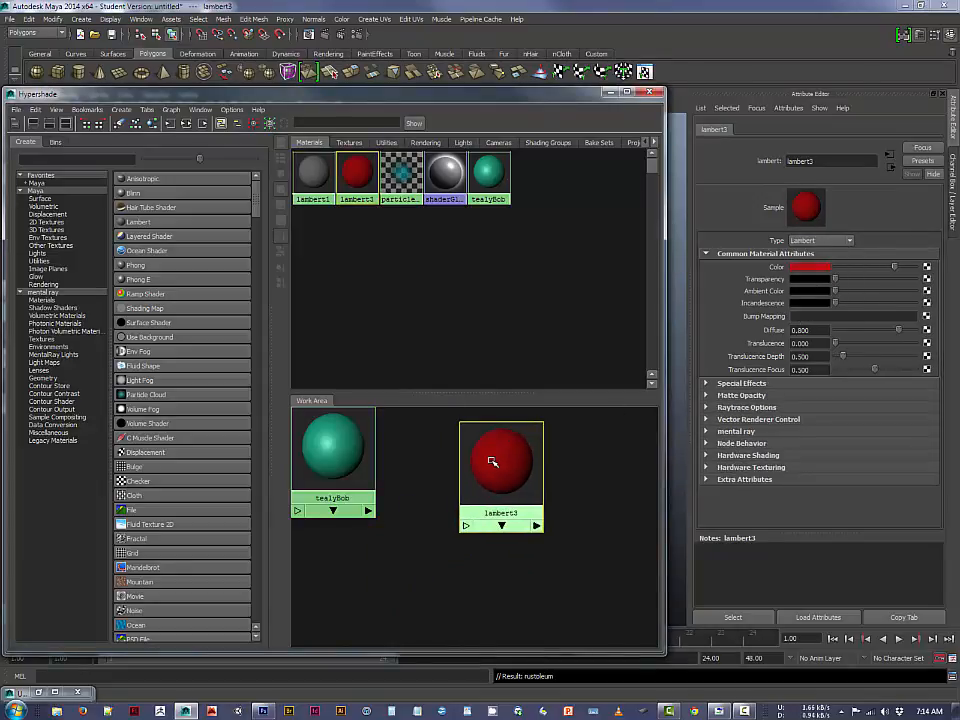
drag(343, 450, 371, 459)
drag(474, 481, 504, 482)
drag(362, 468, 377, 483)
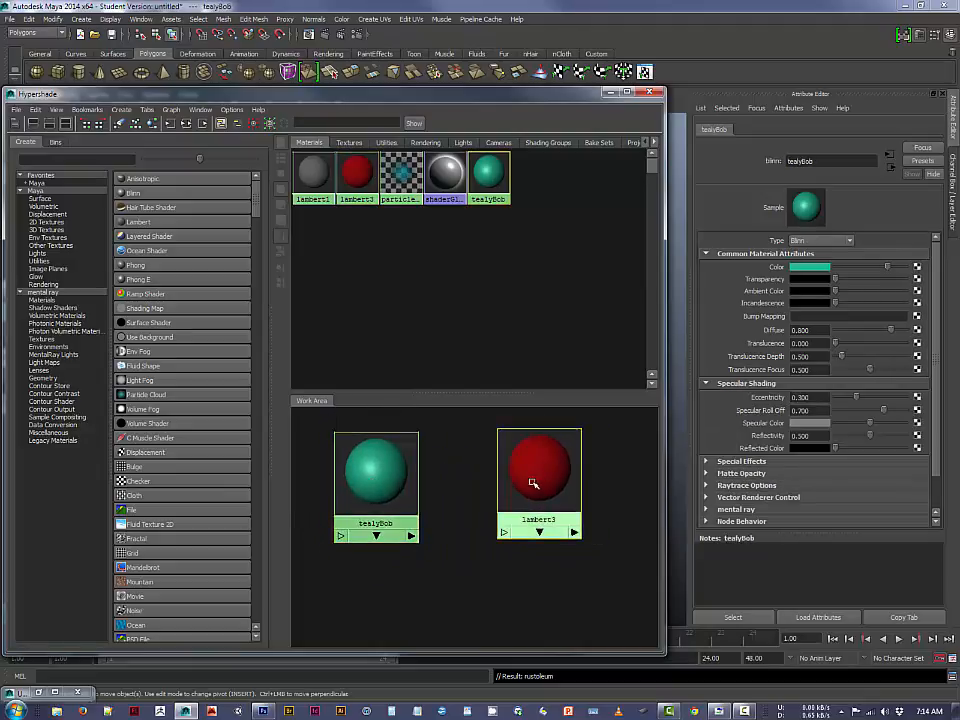
drag(541, 486, 521, 486)
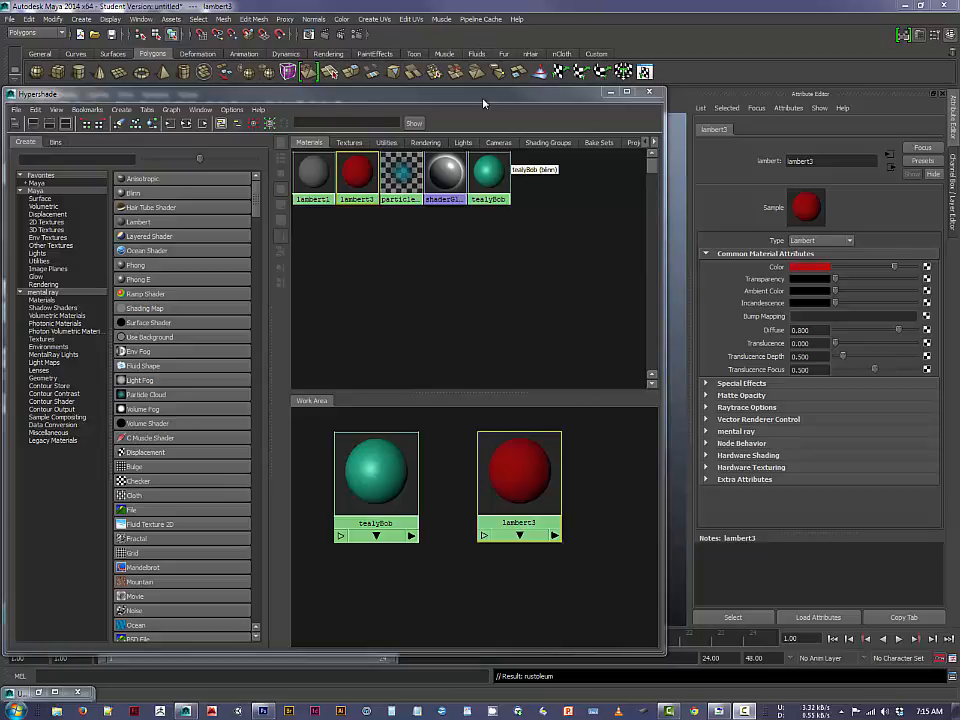
Move the Hypershade off the box, assign the existing tealyBob material to it, and bring the Hypershade back beside the Attribute Editor.
drag(480, 94, 793, 158)
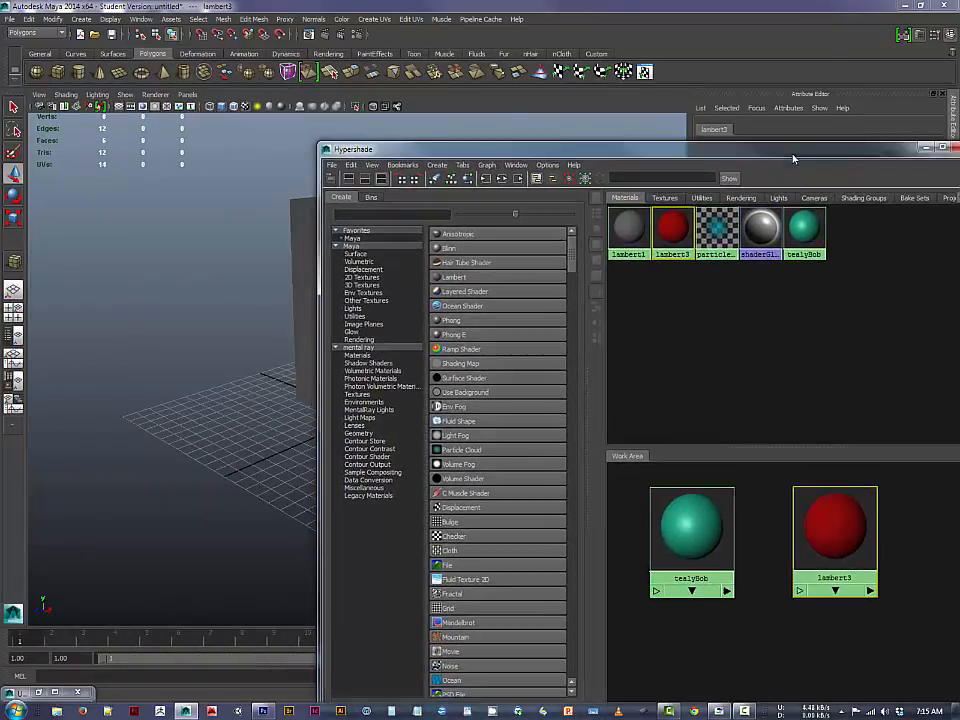
alt+middle_drag(262, 326, 81, 313)
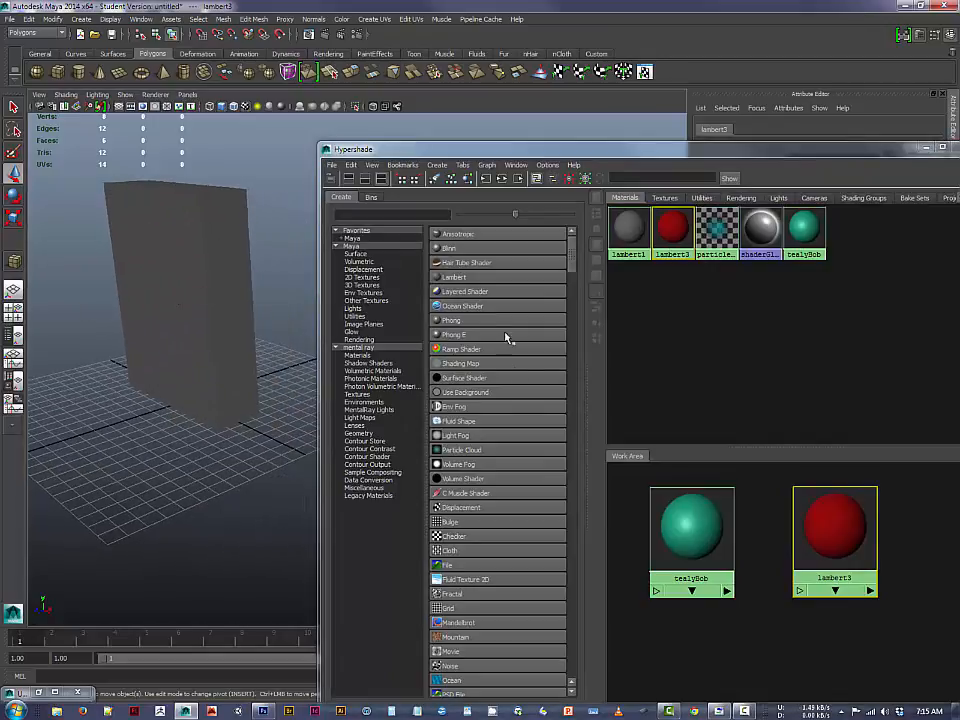
click(199, 253)
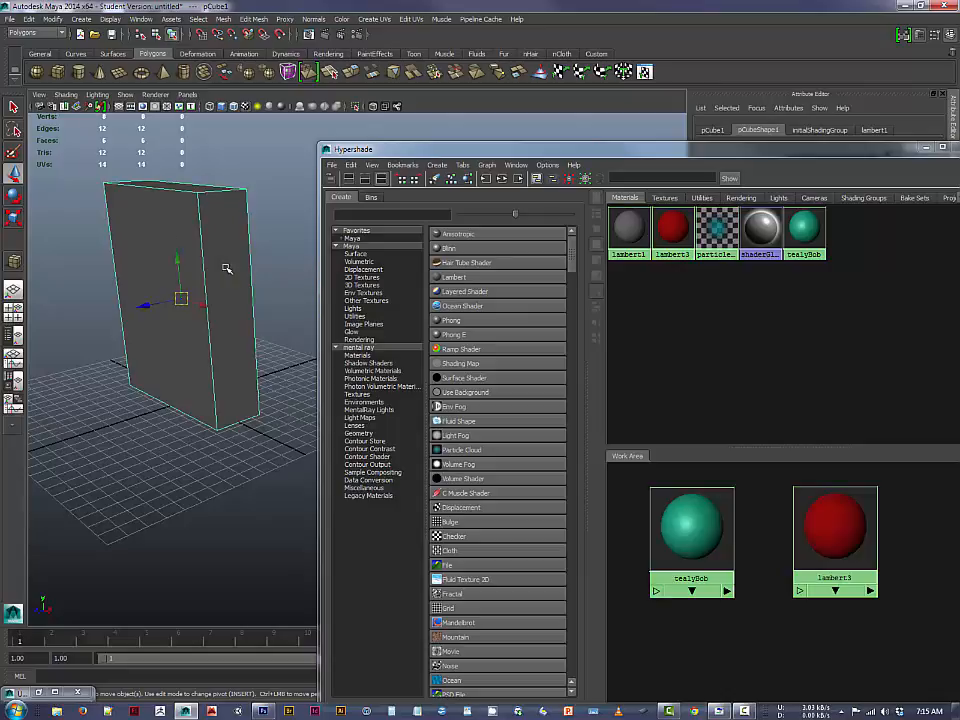
right_click(202, 253)
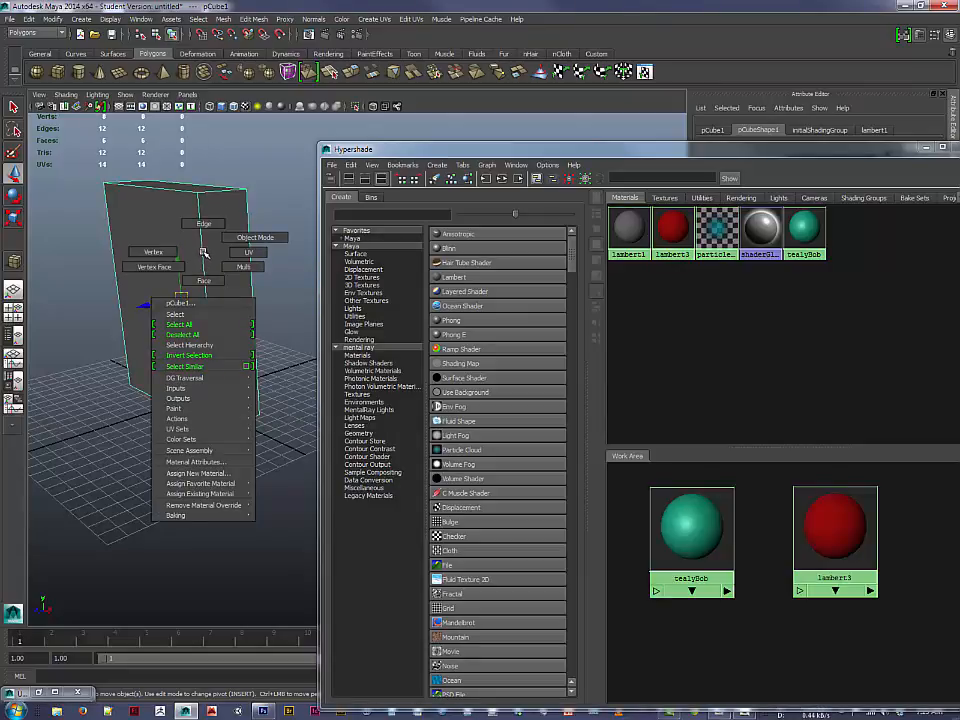
mouse_move(215, 495)
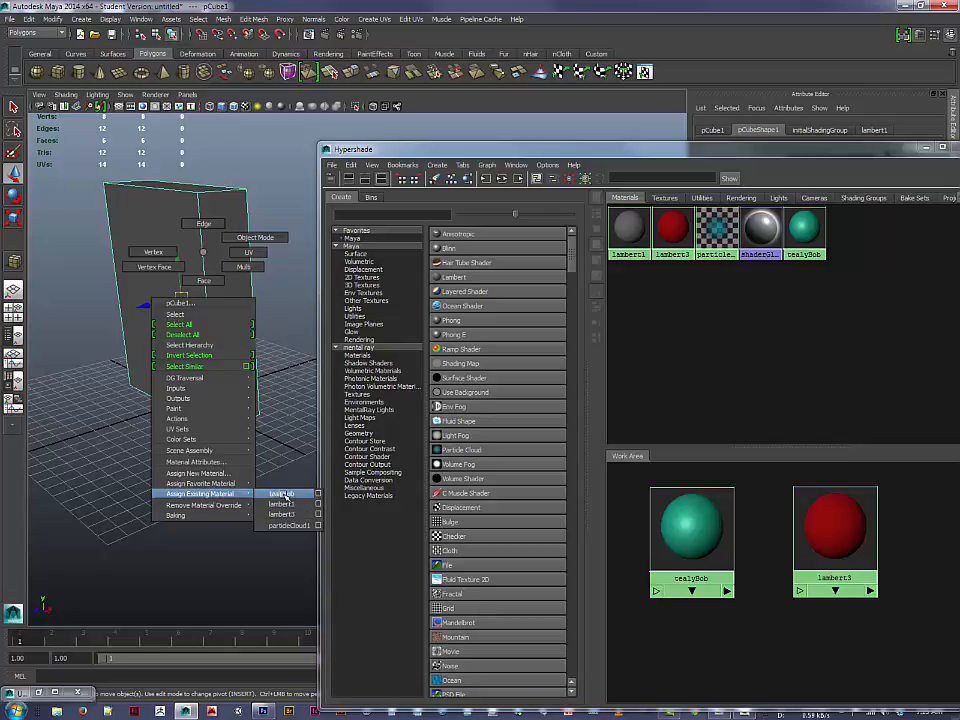
click(283, 494)
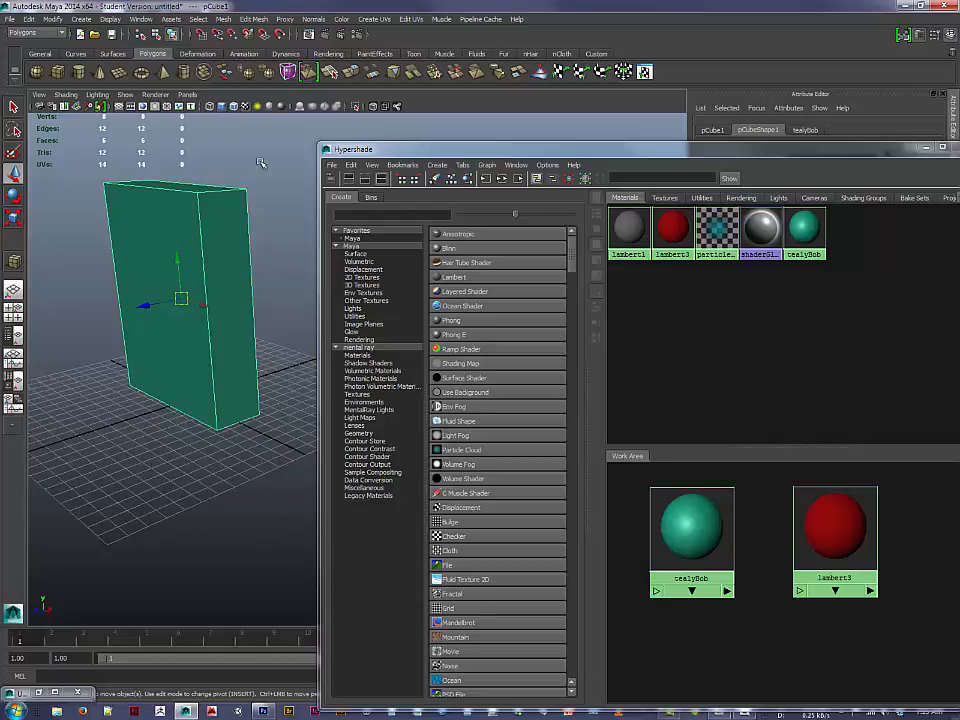
drag(553, 155, 258, 133)
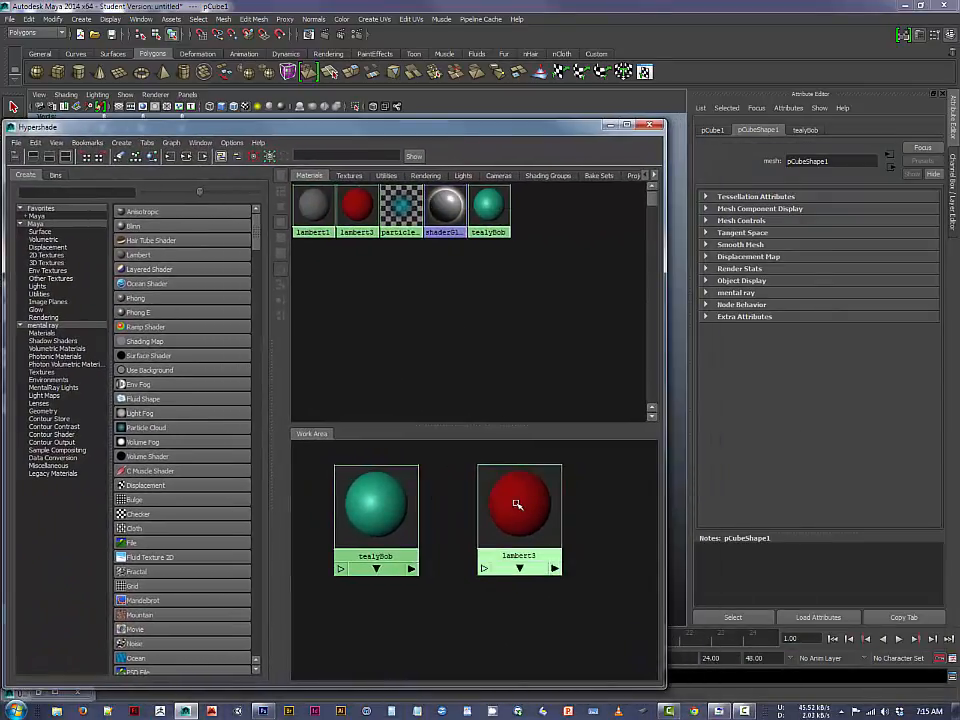
Rename the red lambert3 material as rustoleum.
click(514, 499)
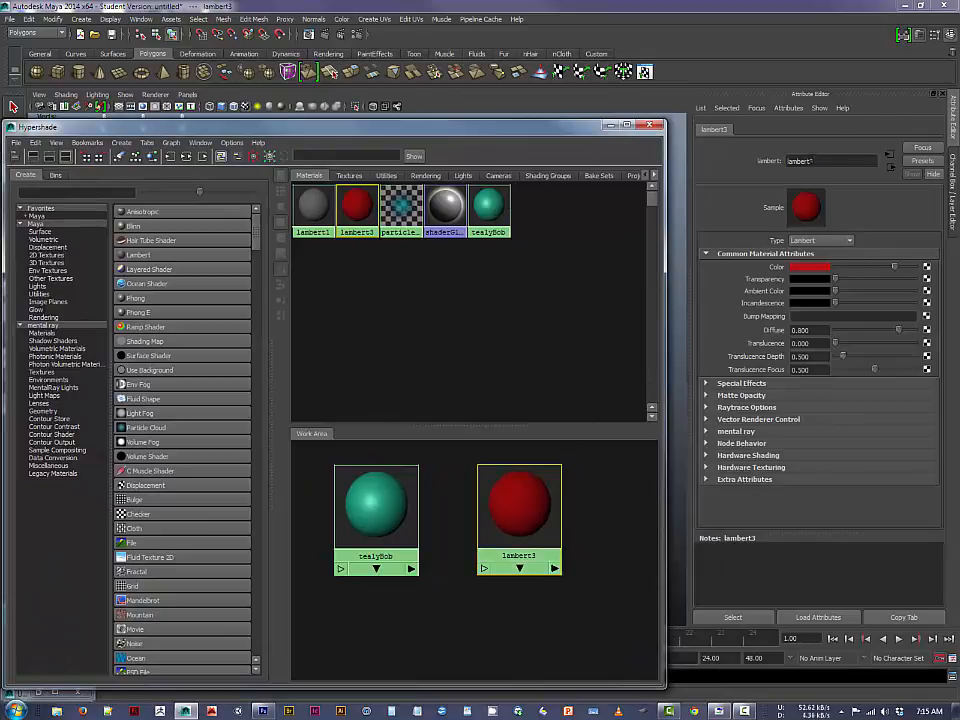
double_click(805, 161)
text(r)
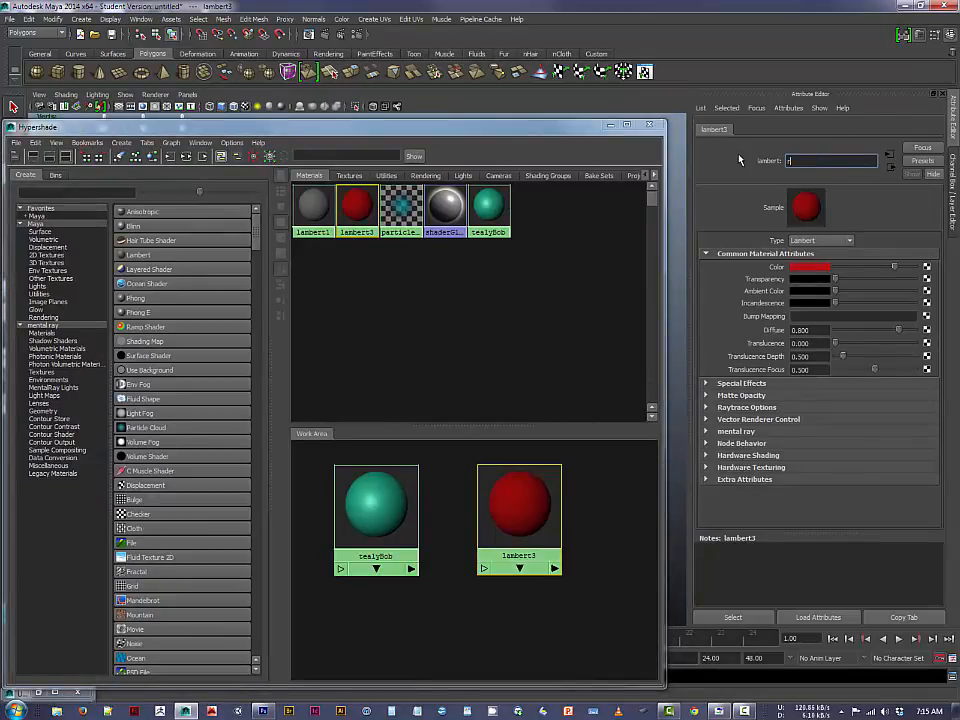
text(ustoleum)
key(Return)
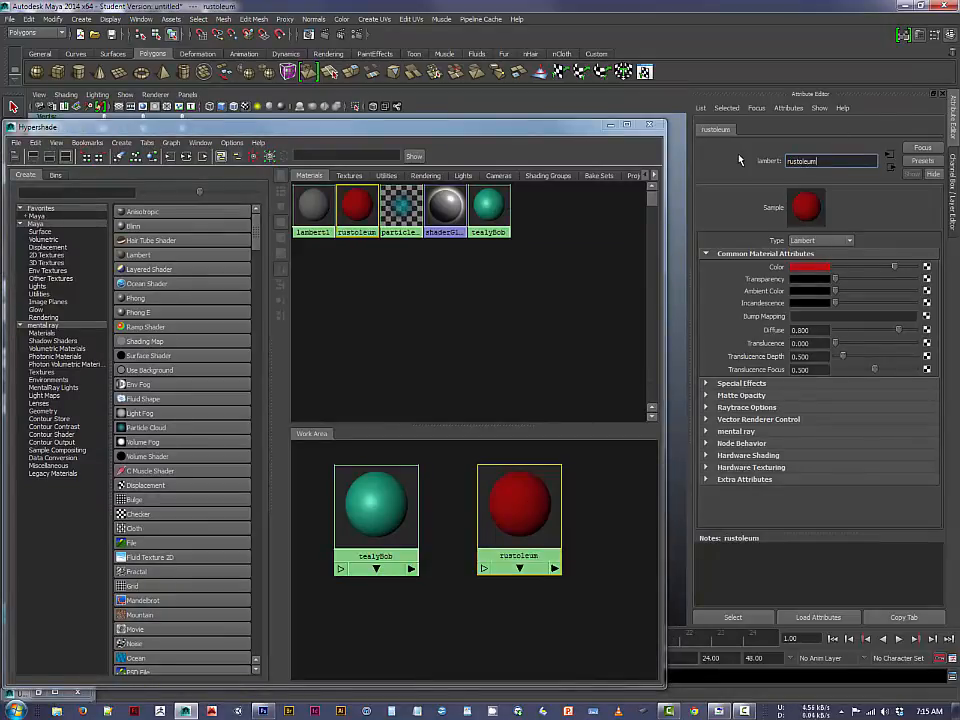
Move the Hypershade off the box, assign the existing rustoleum material to the box, and deselect it.
drag(551, 130, 831, 134)
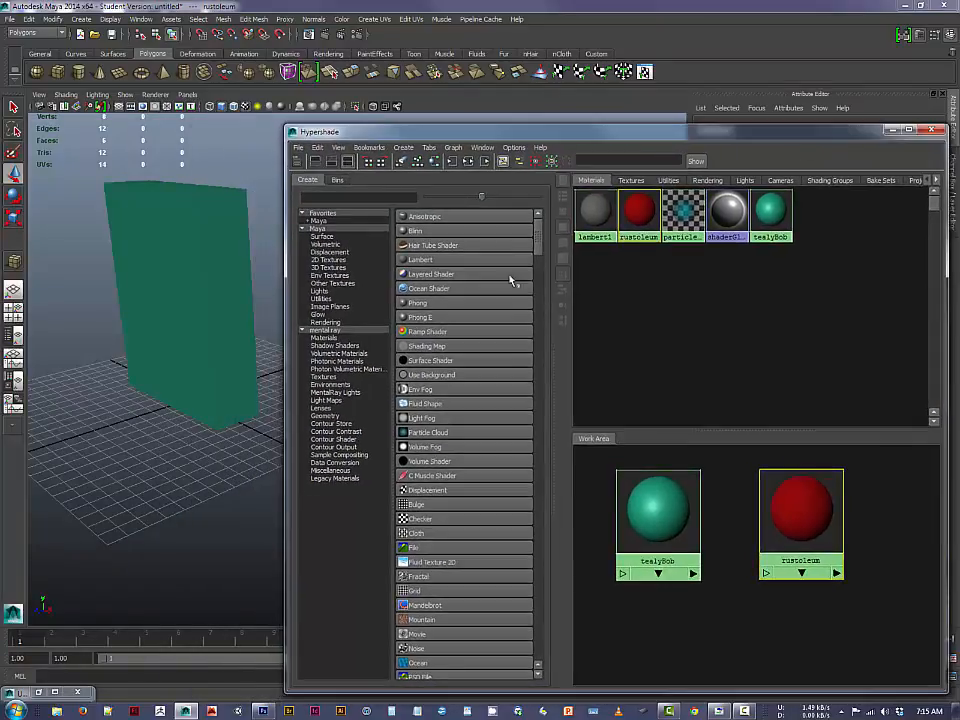
click(208, 273)
right_click(201, 262)
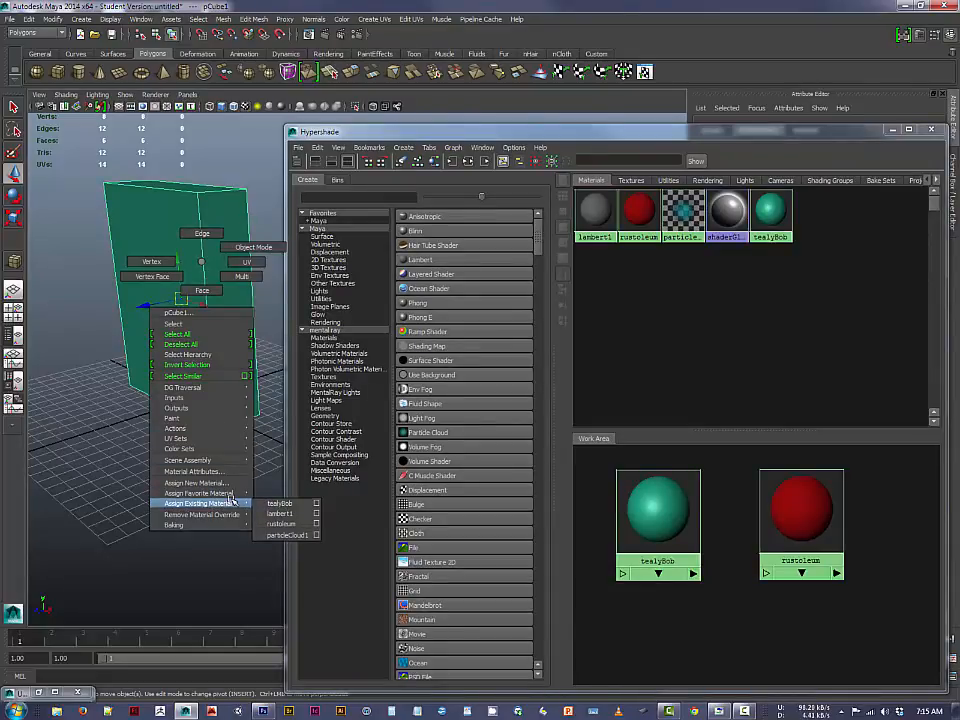
click(286, 524)
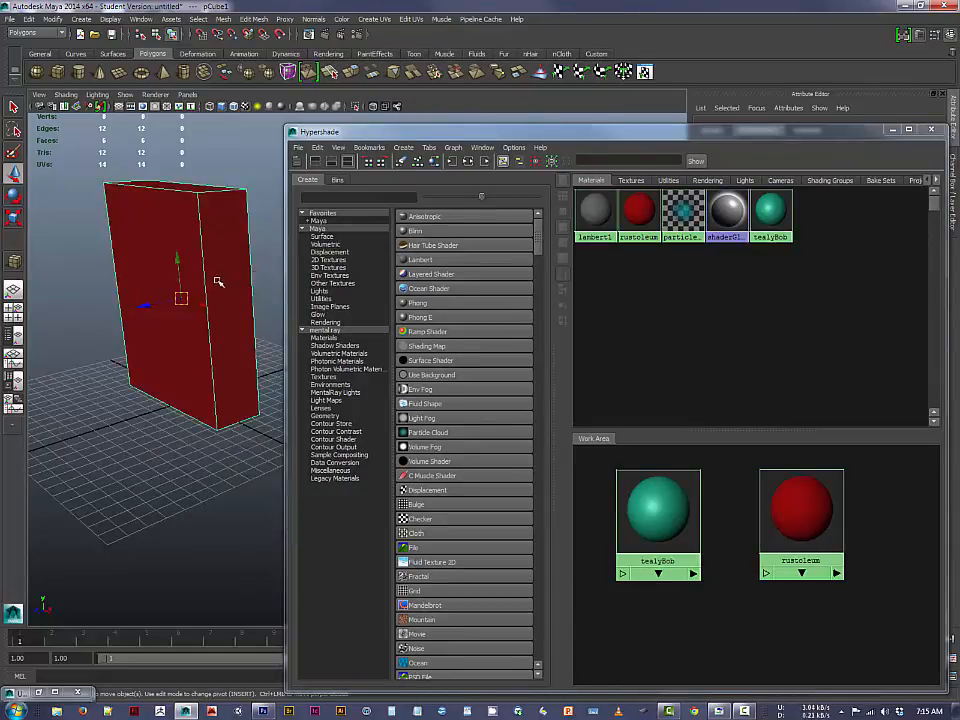
click(262, 212)
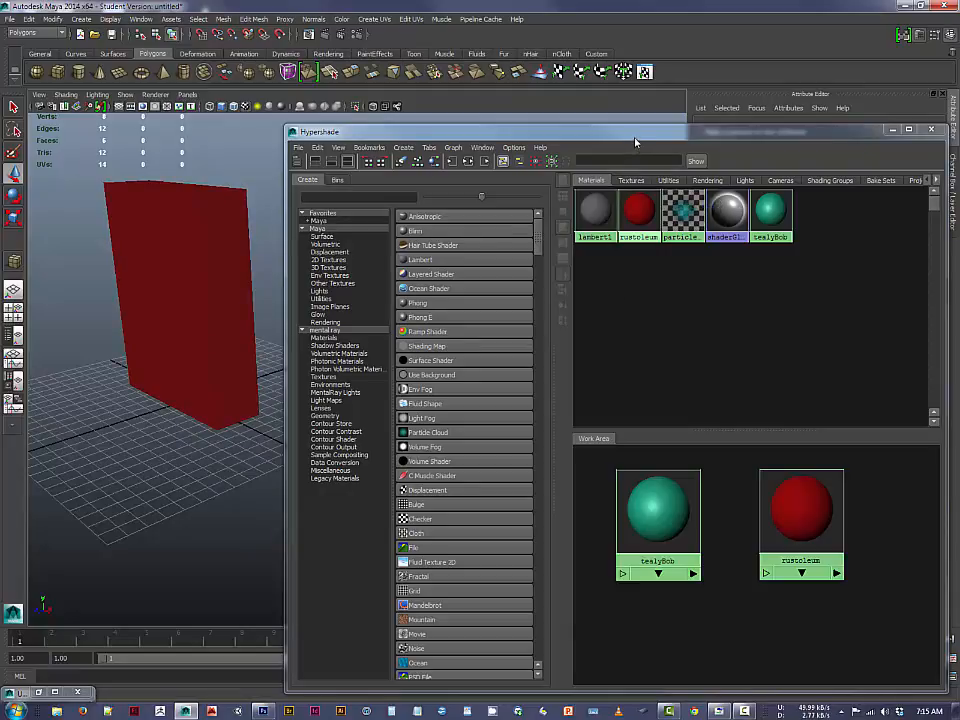
Shift the Hypershade slightly upward, select the box, and assign tealyBob to it from the material's swatch.
drag(637, 138, 617, 90)
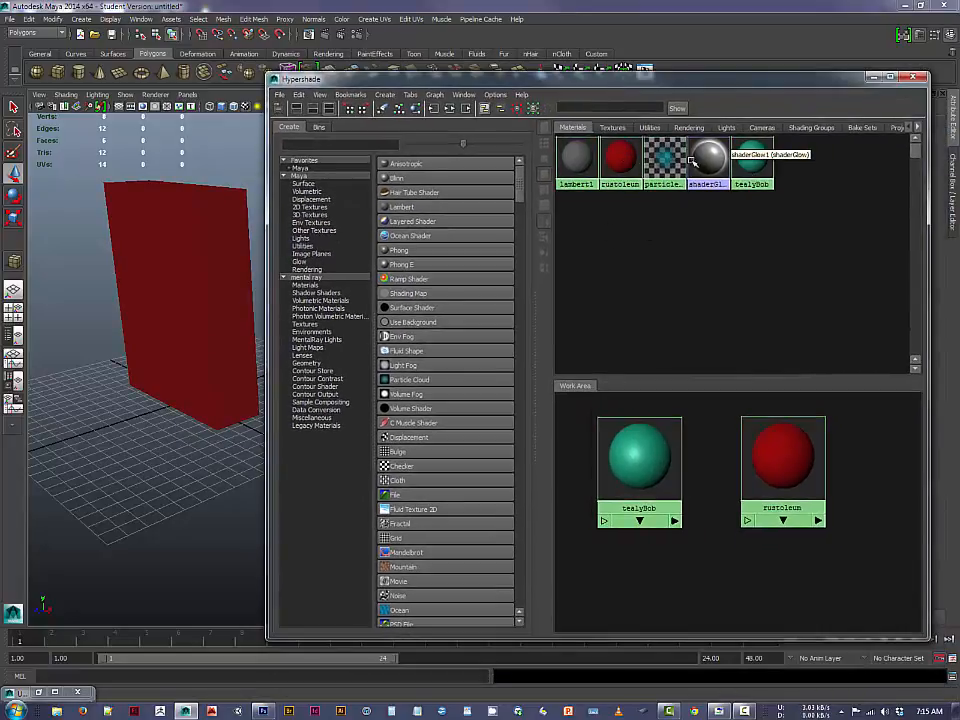
right_click(752, 157)
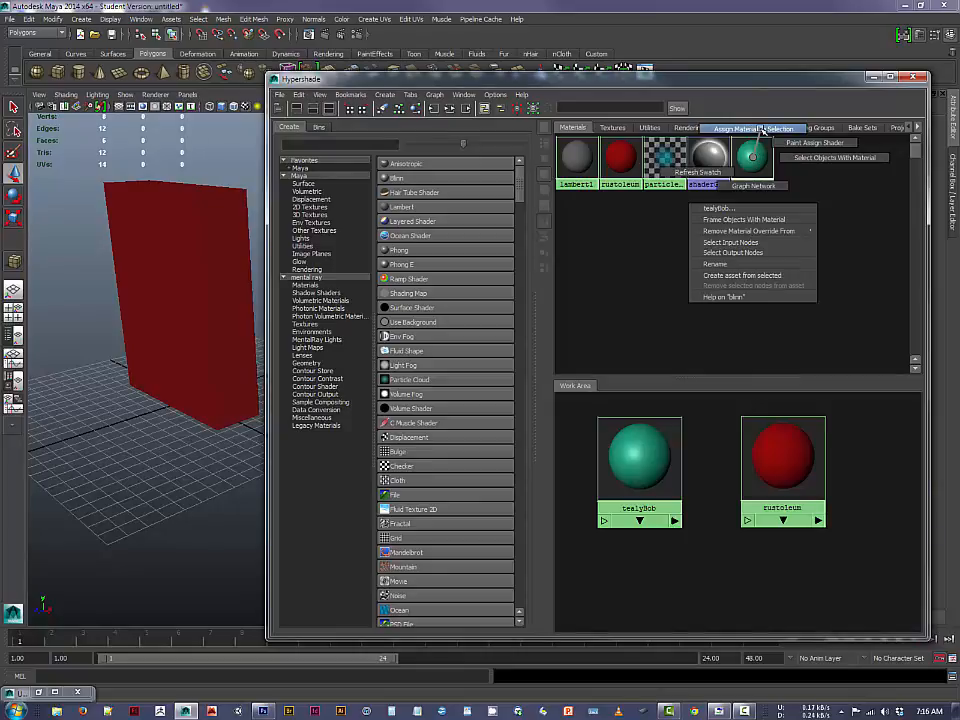
click(763, 130)
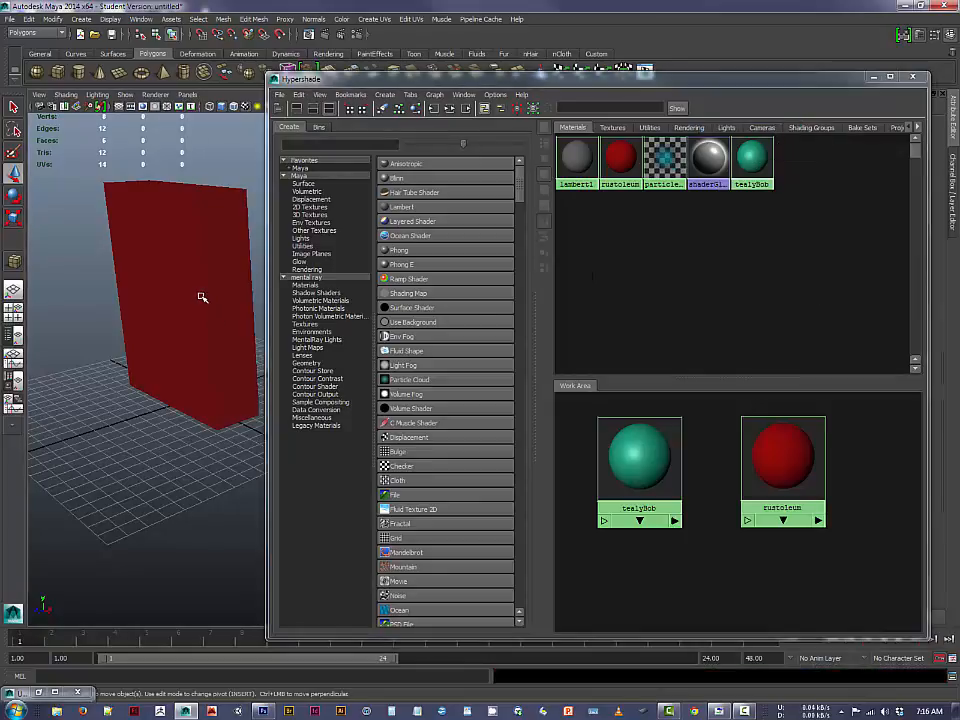
click(199, 296)
right_drag(751, 157, 755, 137)
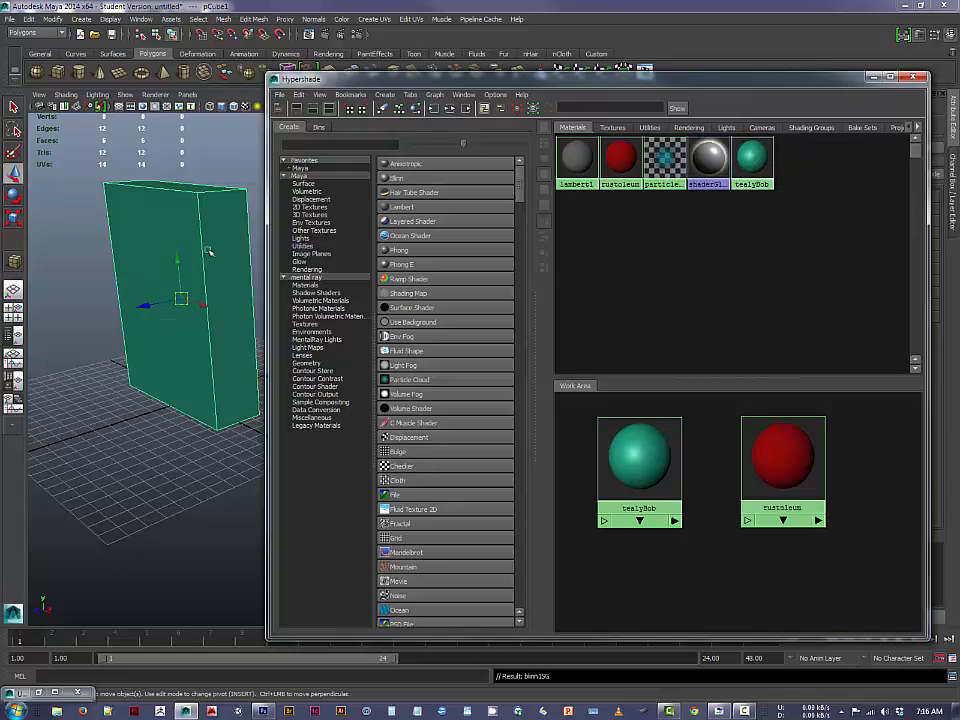
Select only the box's large front face and assign the rustoleum material to it from the Hypershade work area.
click(217, 168)
click(197, 206)
right_drag(197, 206, 165, 240)
click(165, 240)
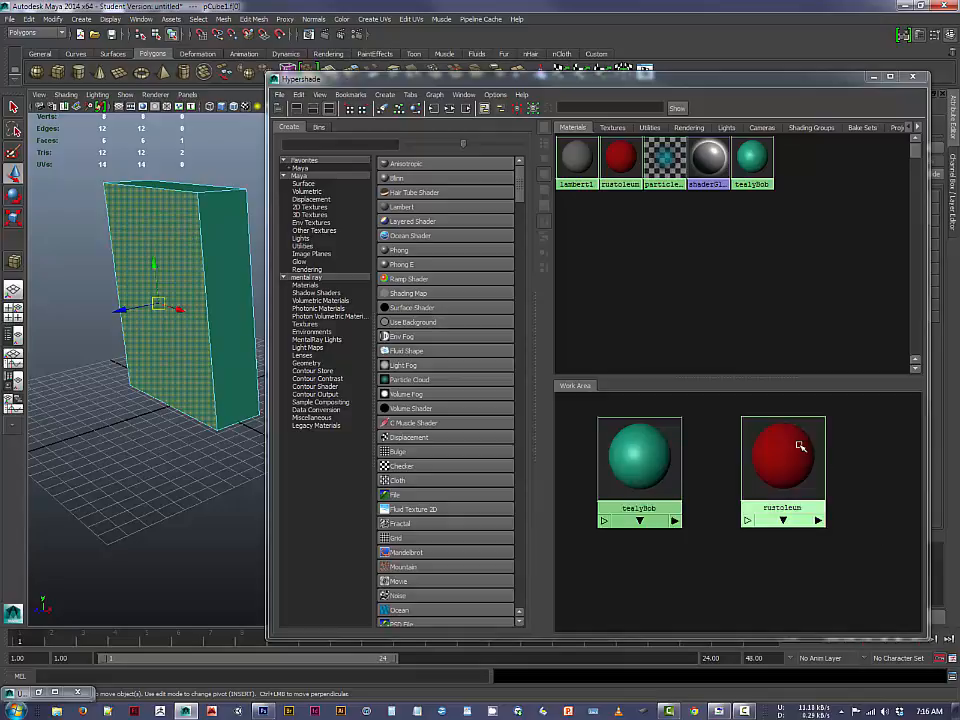
right_drag(784, 436, 790, 420)
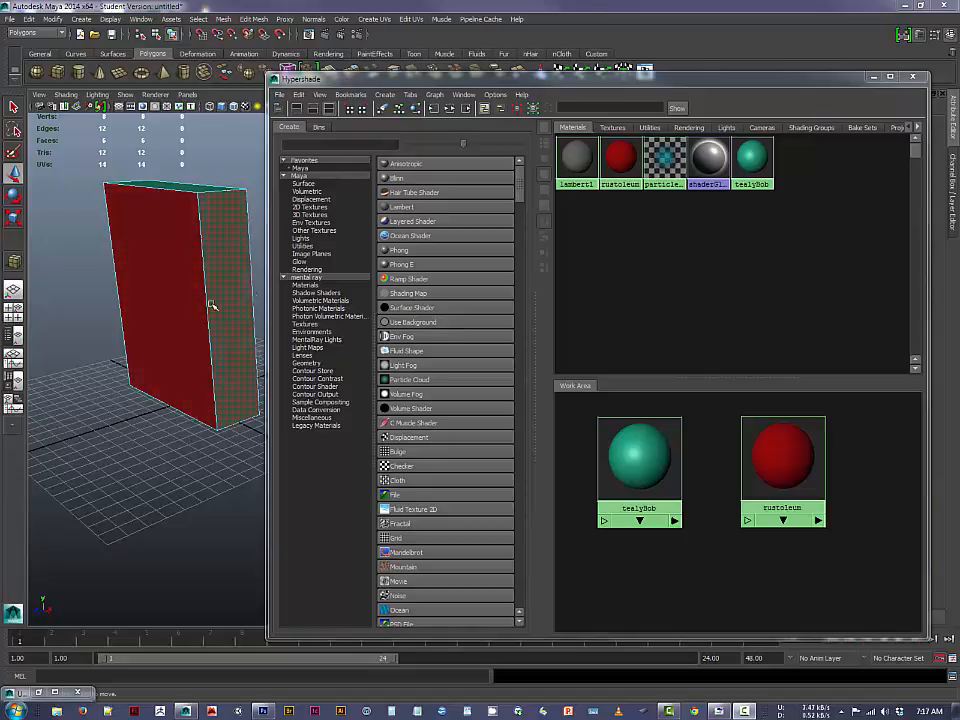
Return the box to object mode and assign tealyBob to the whole box from its work area node.
right_click(206, 242)
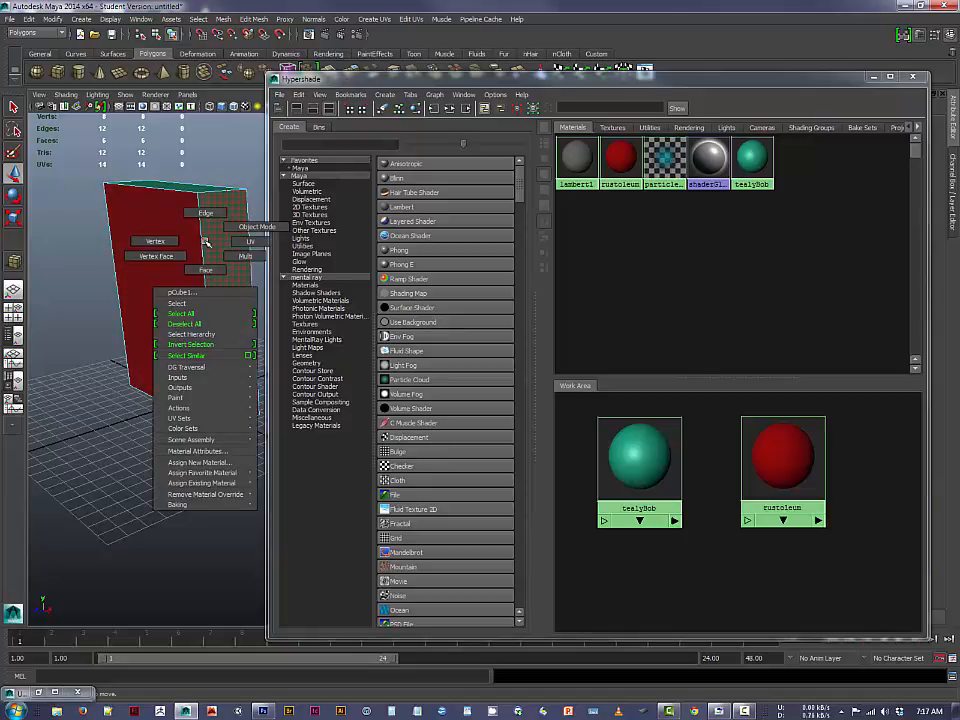
click(252, 227)
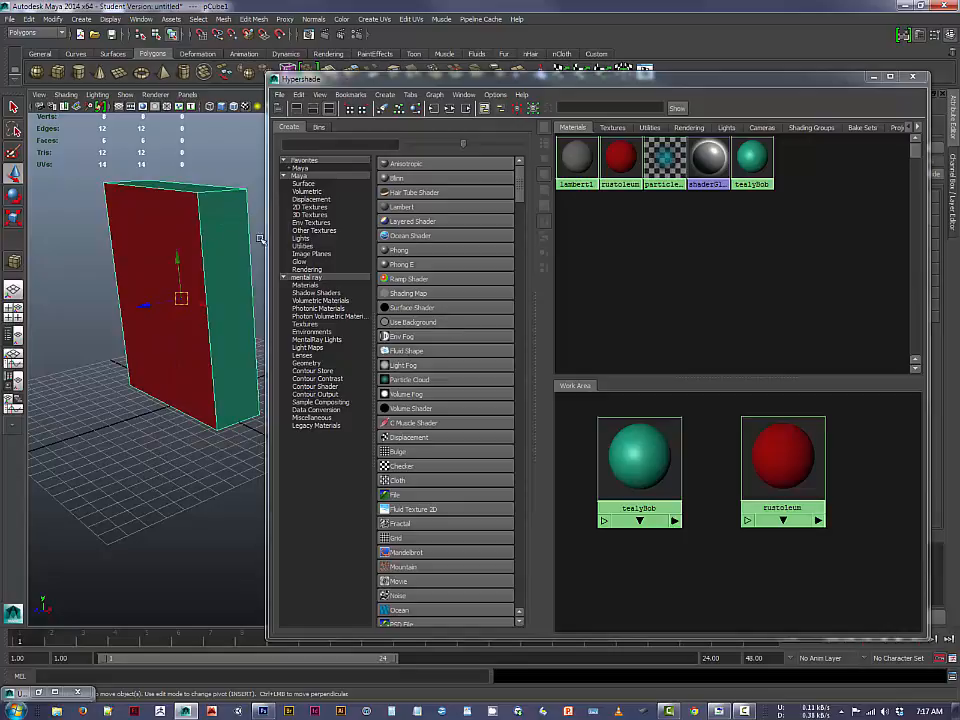
right_click(638, 450)
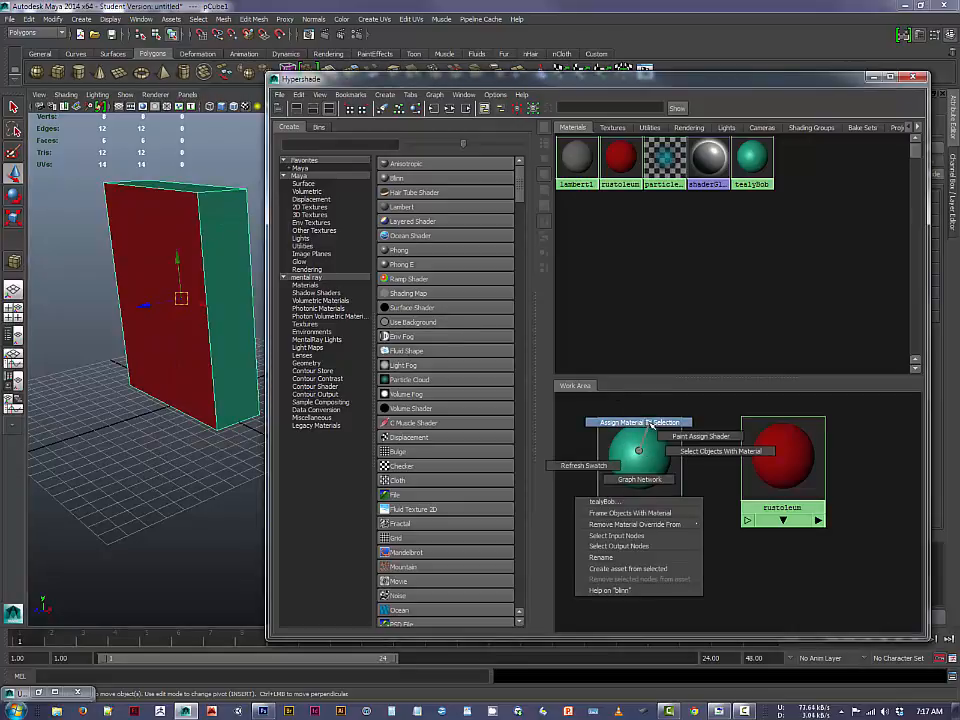
click(651, 424)
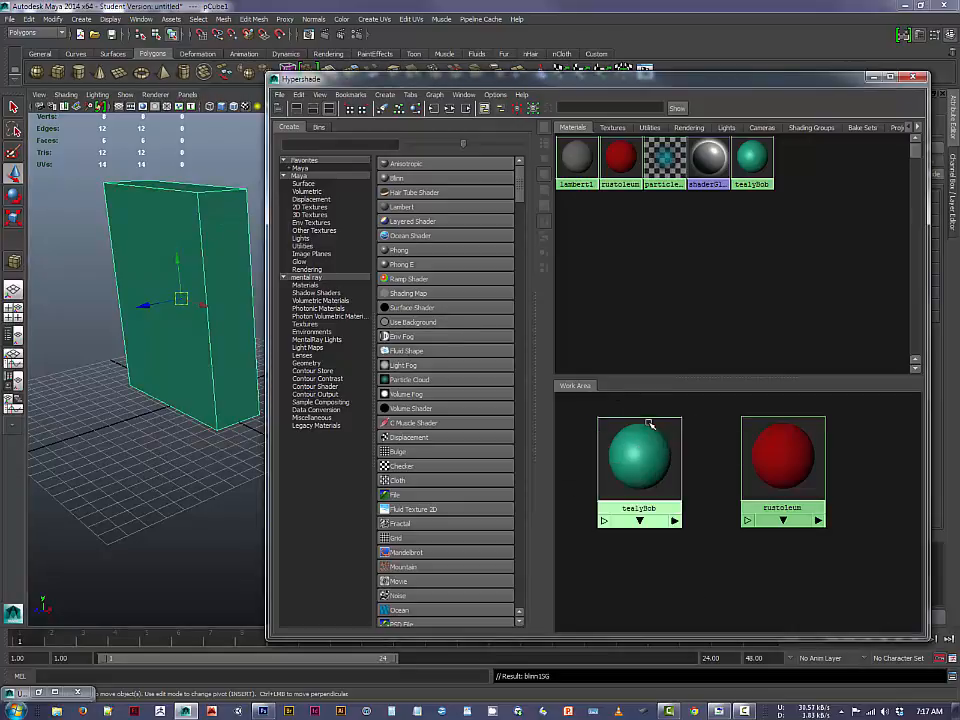
click(223, 184)
click(215, 203)
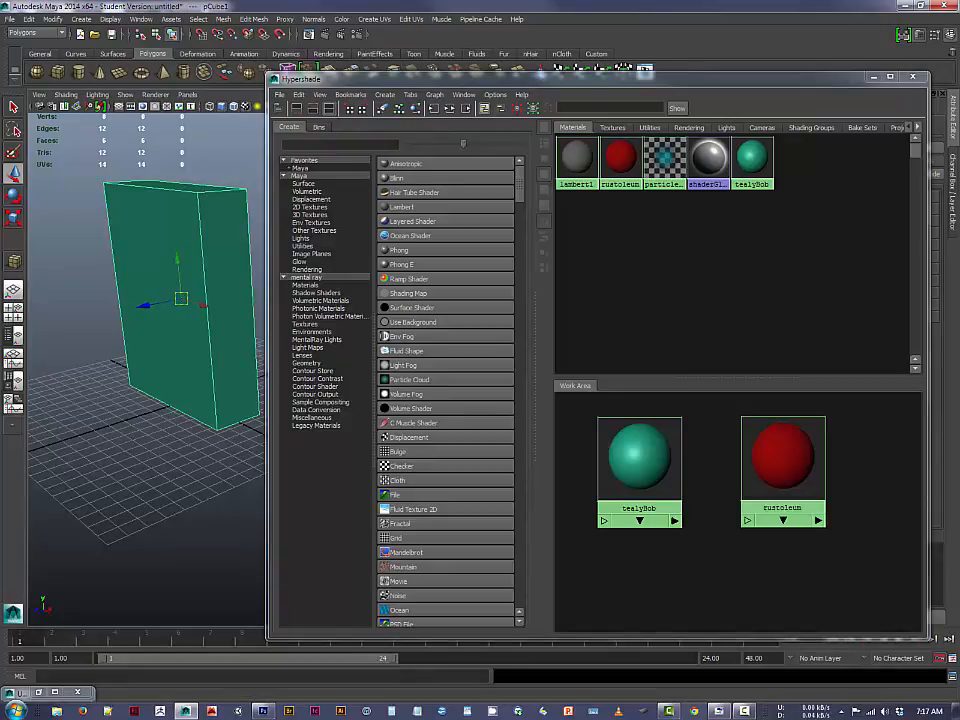
Move the Hypershade clear of the Attribute Editor, load the tealyBob material's attributes, and close the Hypershade.
drag(788, 83, 568, 76)
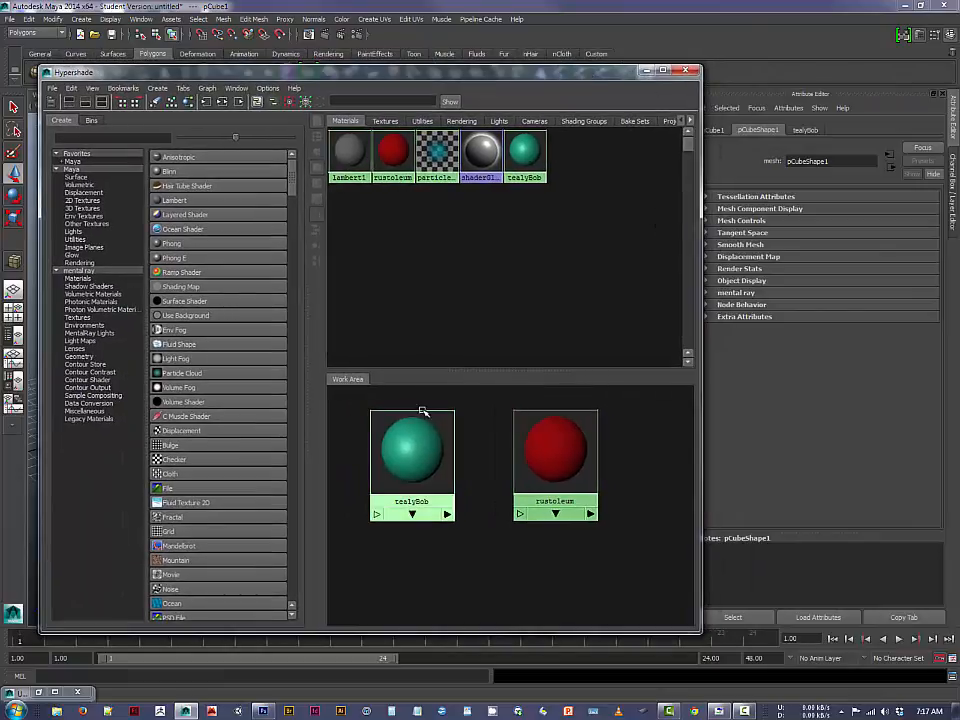
click(418, 440)
drag(591, 75, 568, 77)
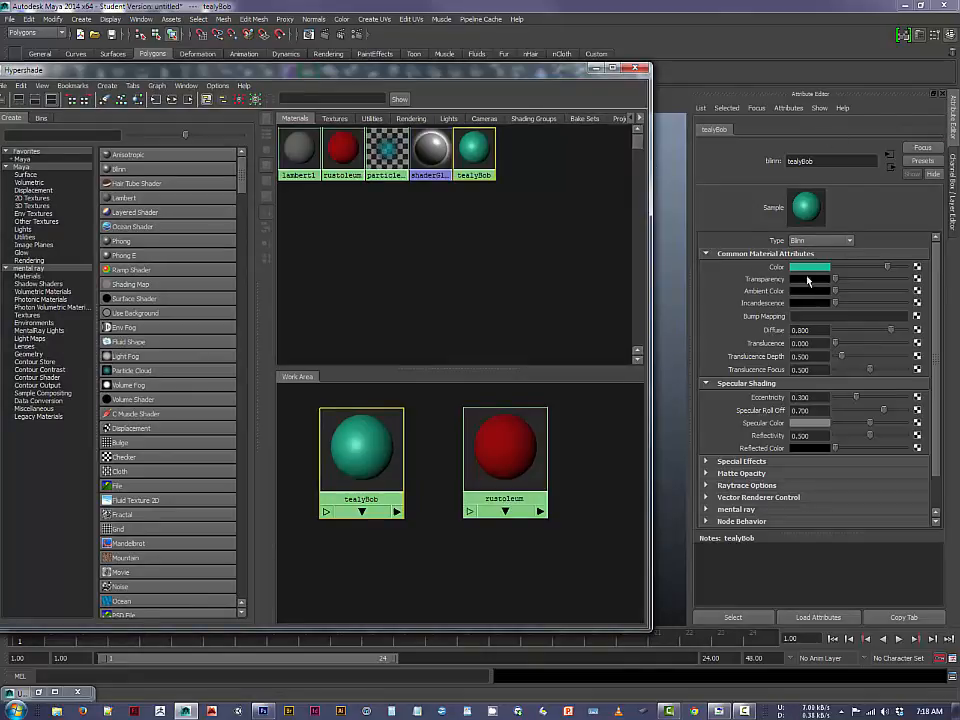
drag(512, 77, 543, 86)
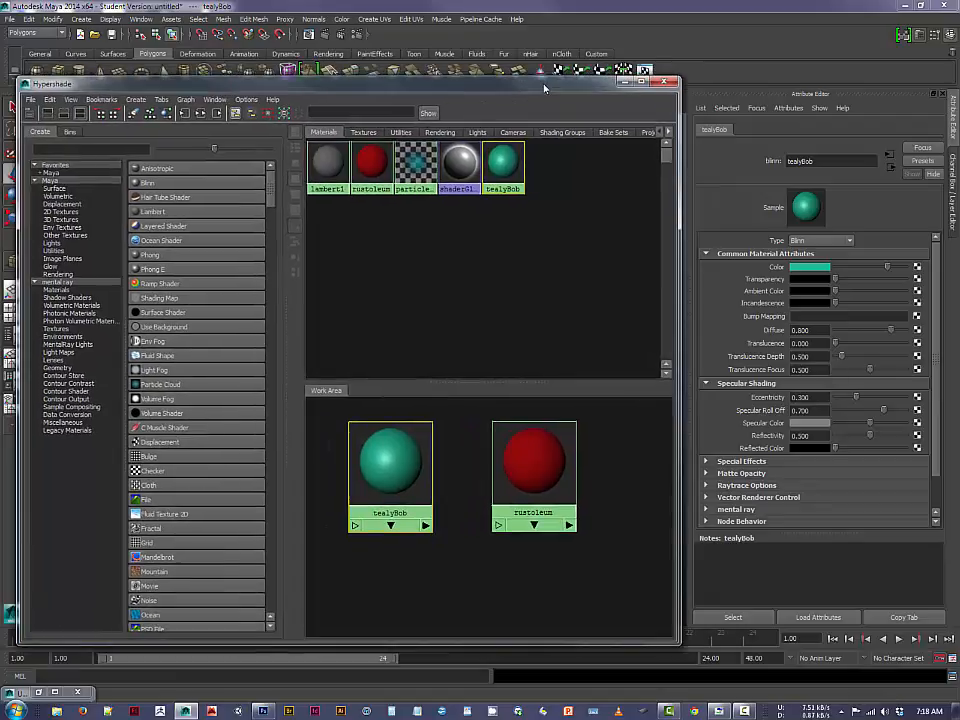
click(667, 82)
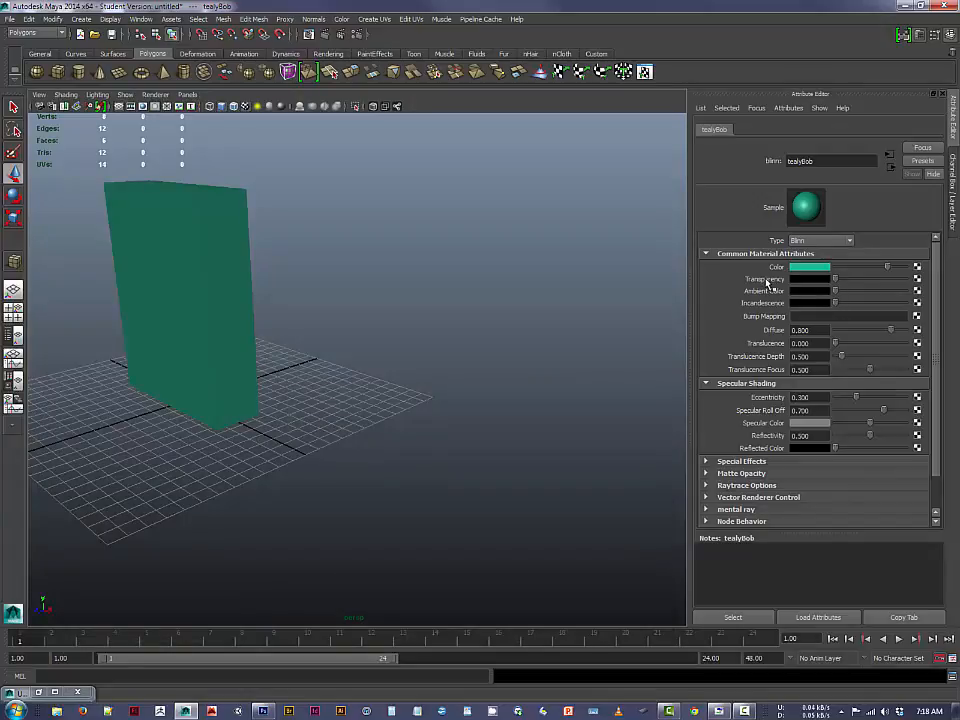
Create a tall polygon cone on the grid that intersects the box.
mouse_move(838, 283)
mouse_down()
mouse_move(901, 281)
mouse_move(830, 281)
mouse_up()
click(99, 74)
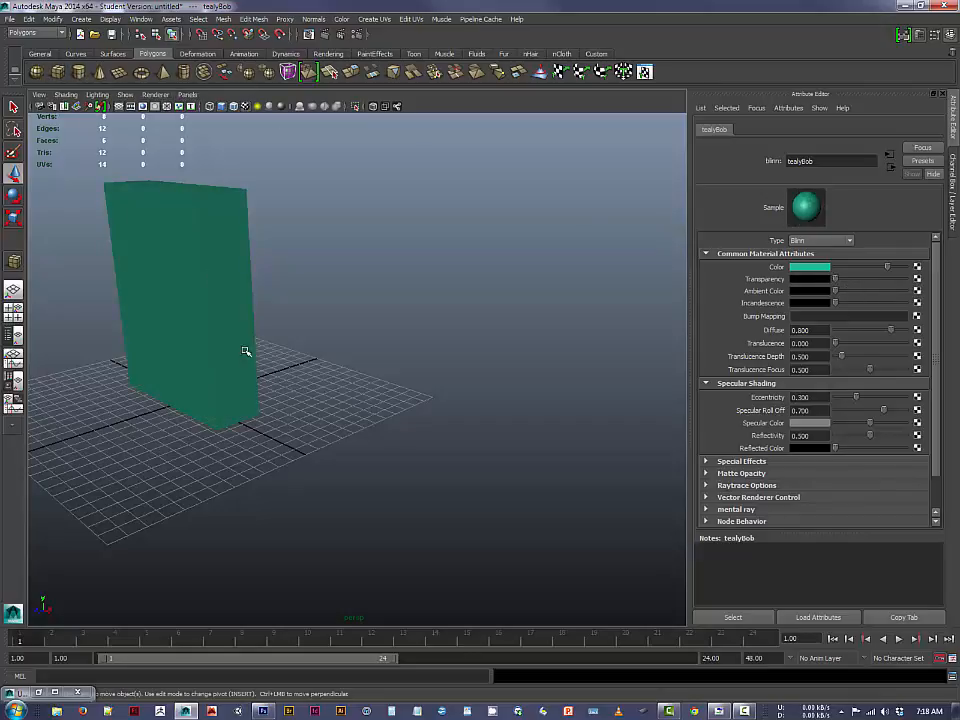
drag(184, 370, 254, 152)
Select the box and raise its tealyBob material's transparency until the swatch is light grey.
click(244, 219)
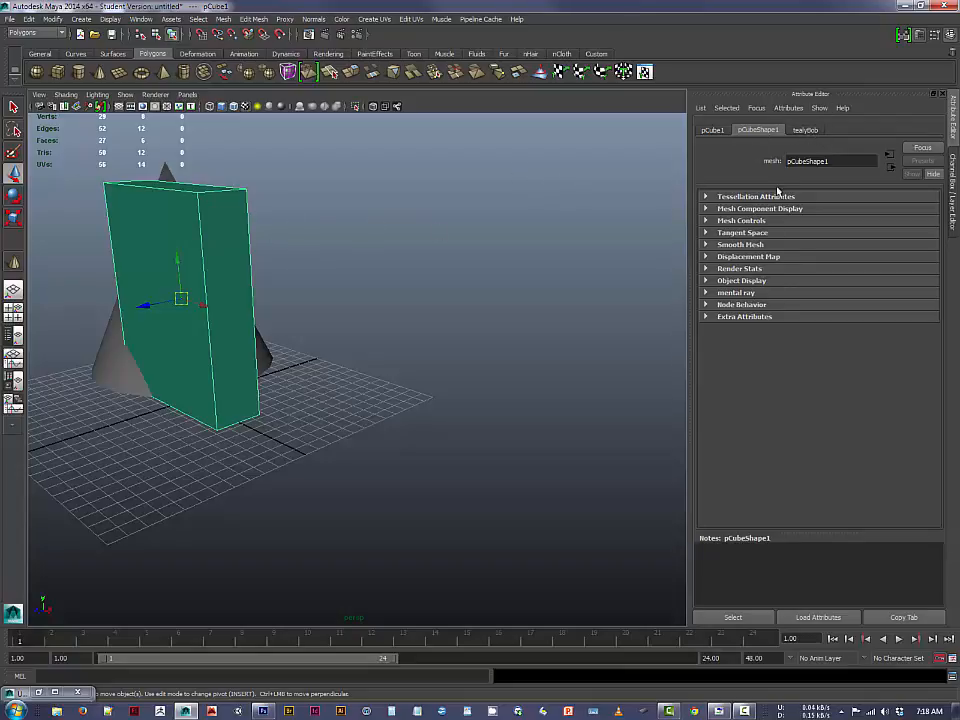
click(809, 130)
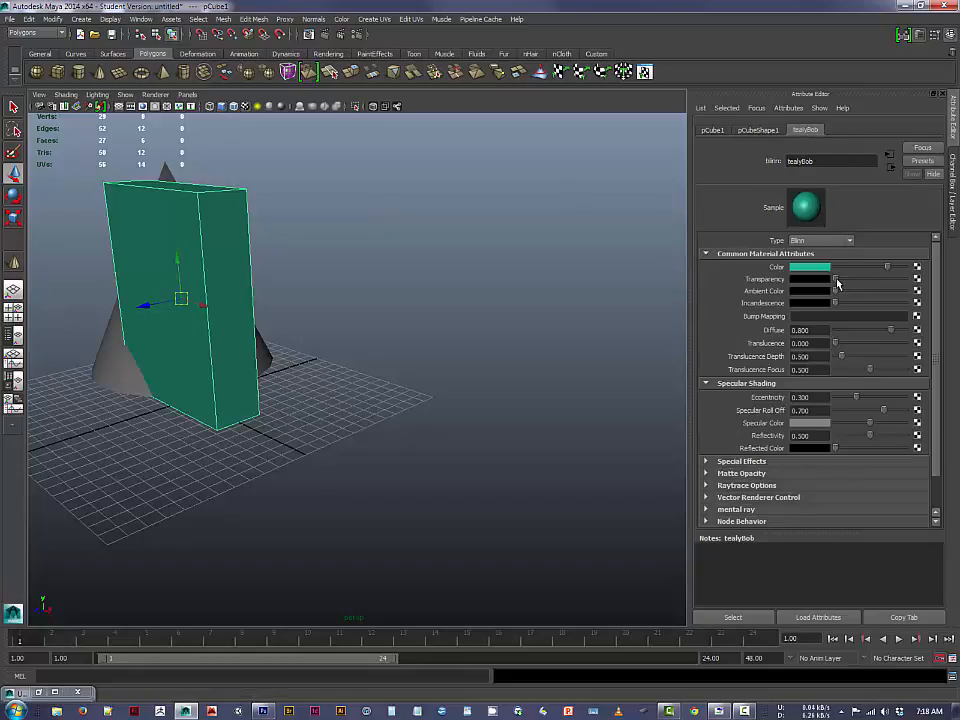
drag(837, 283, 857, 283)
drag(868, 280, 893, 277)
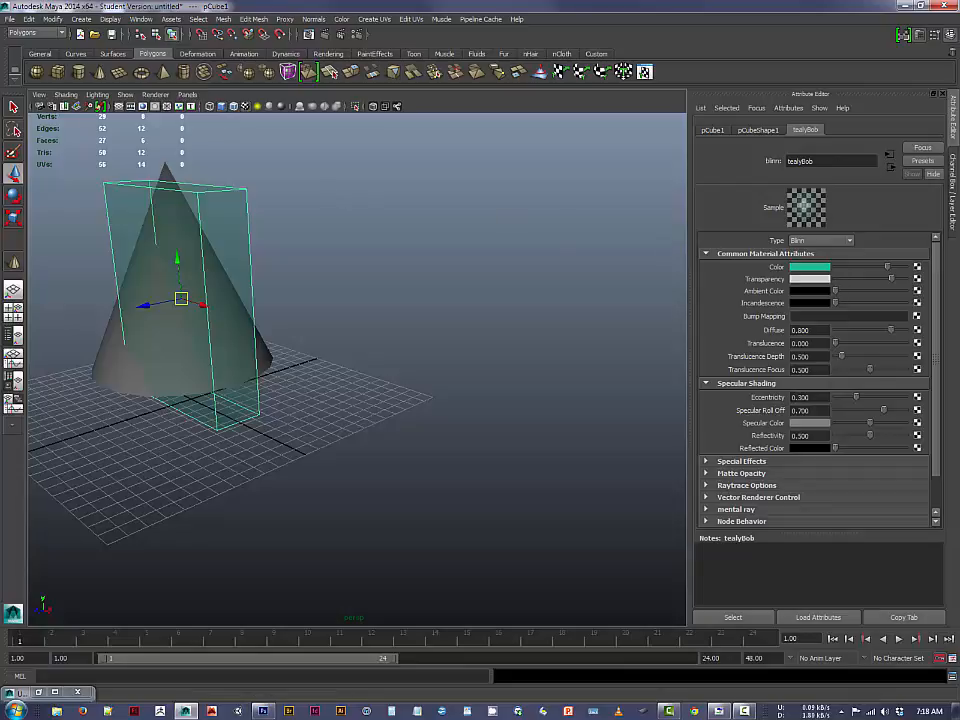
Assign the existing tealyBob material to the cone and deselect it to view the result.
click(98, 373)
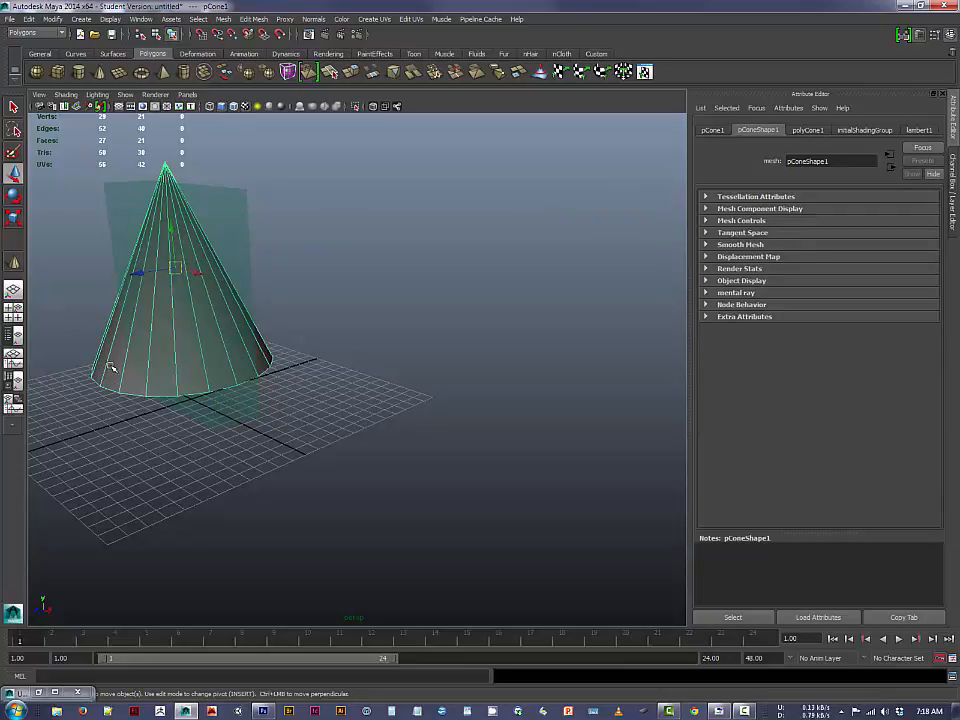
right_click(108, 362)
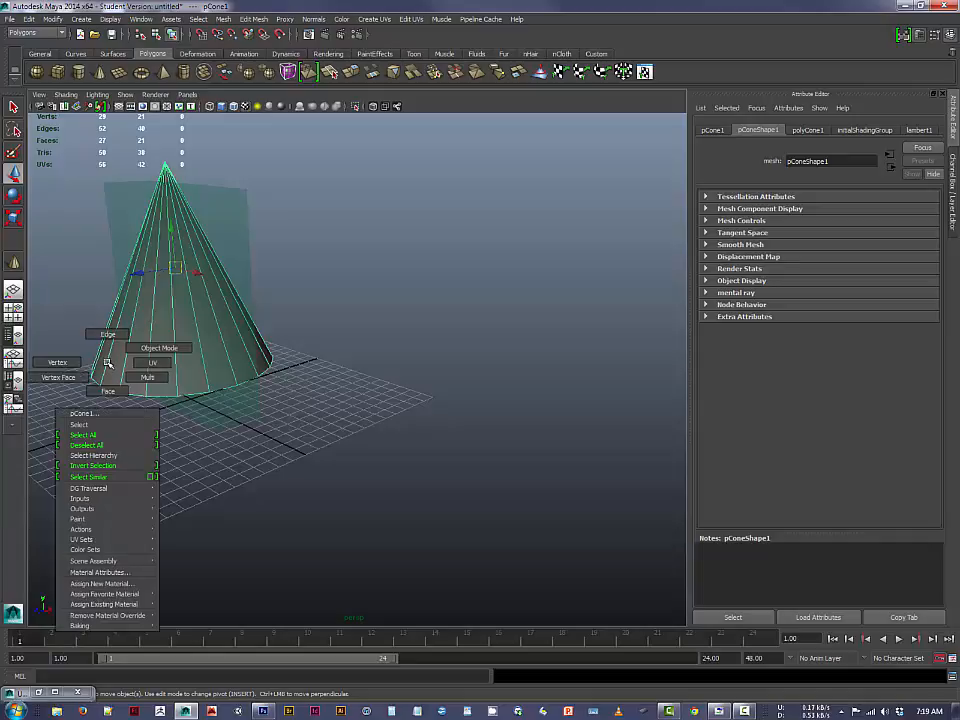
mouse_move(117, 604)
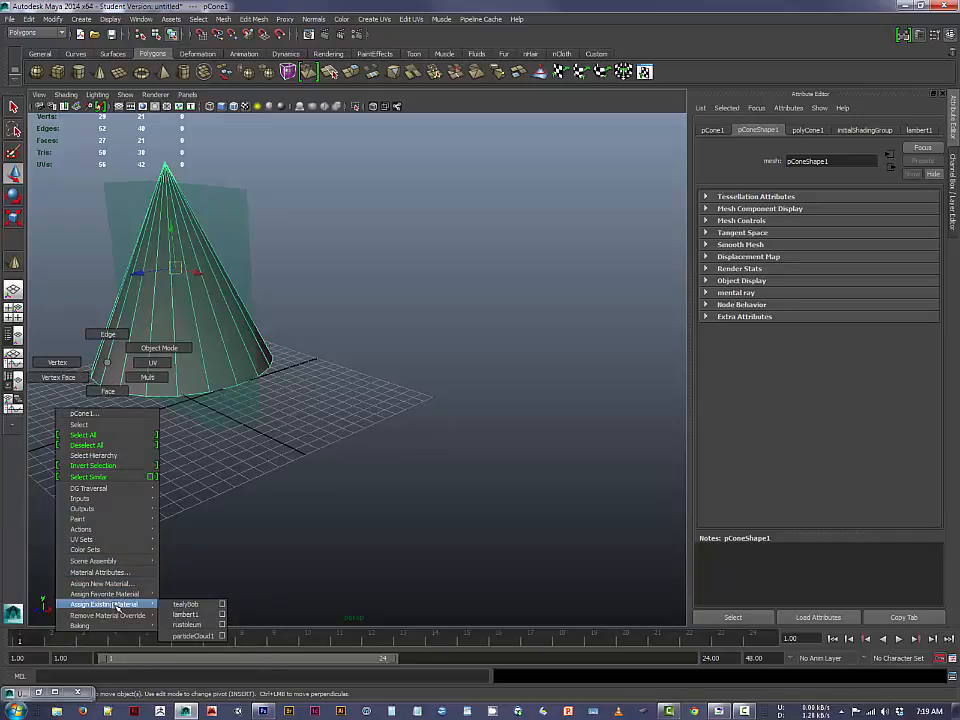
click(186, 604)
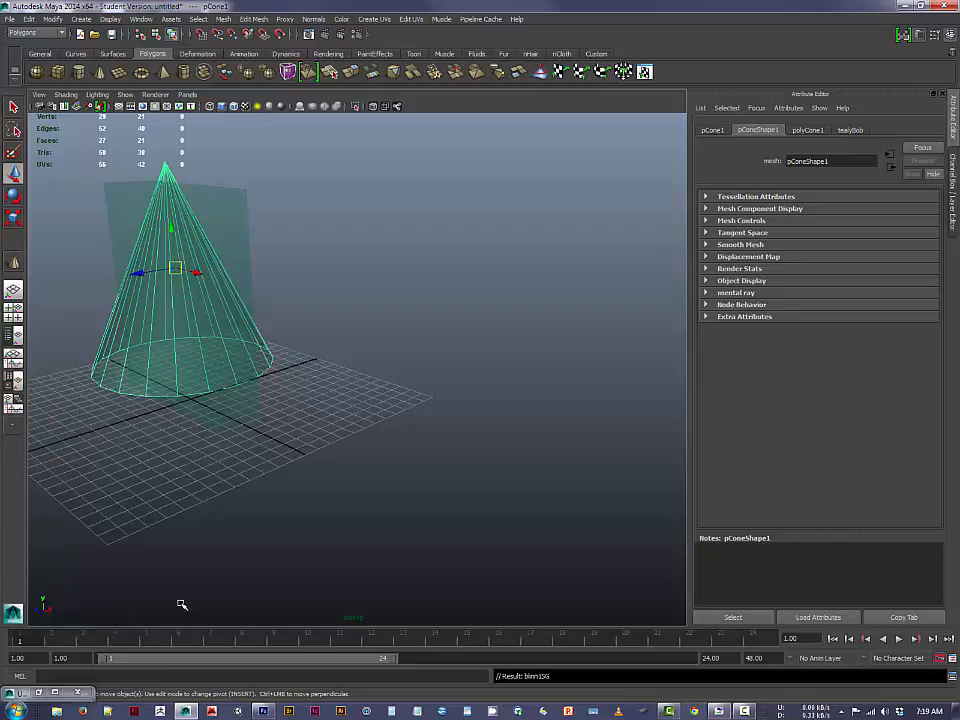
click(360, 208)
click(114, 338)
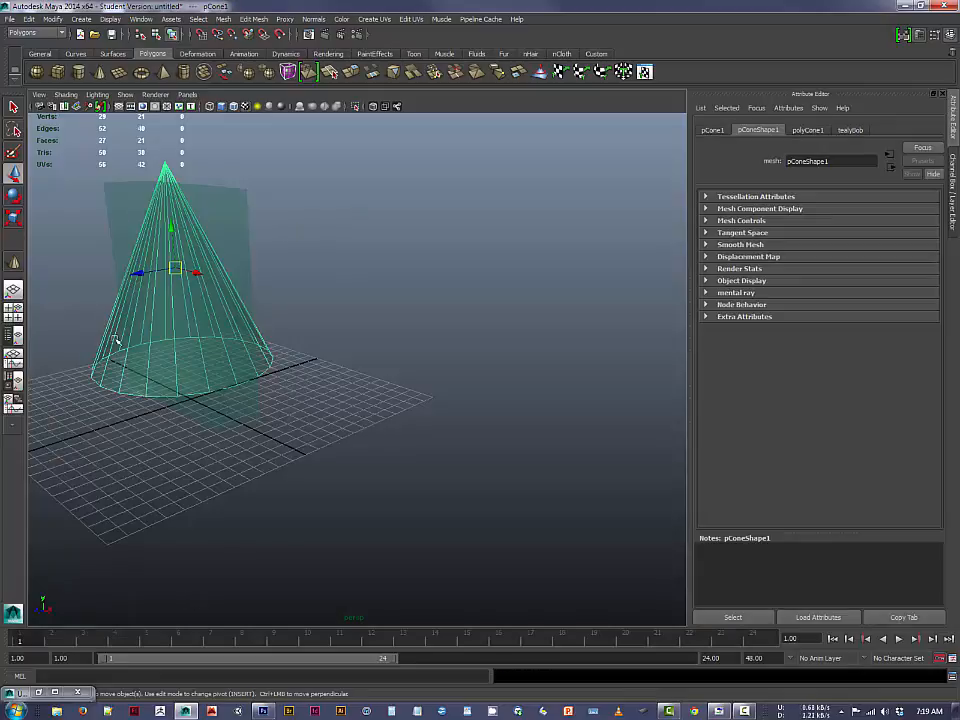
click(291, 269)
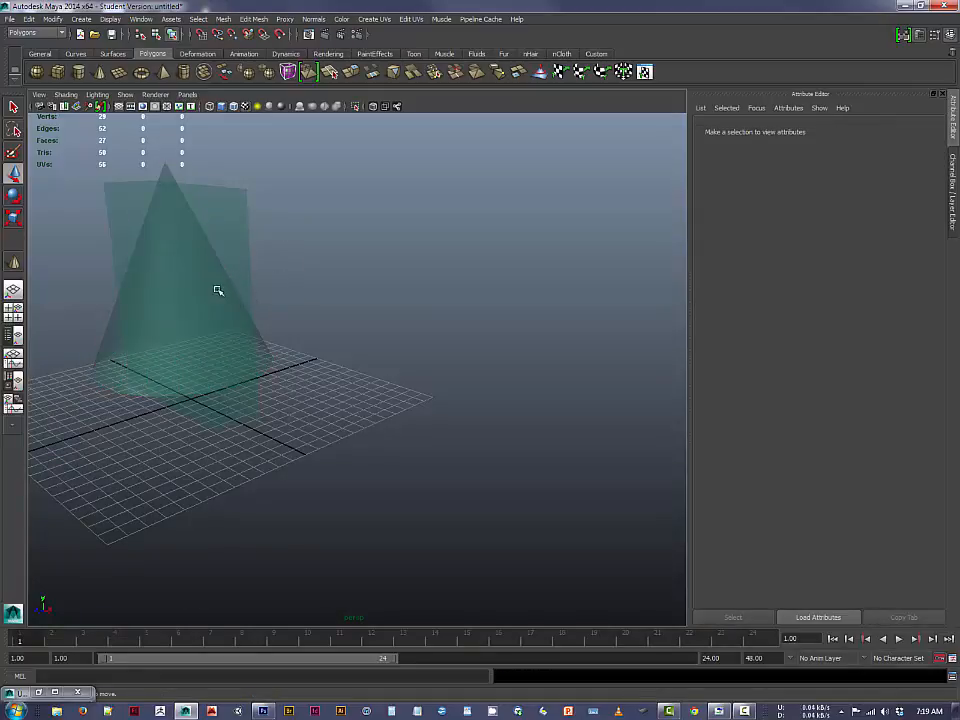
Assign the existing rustoleum material to the cone.
right_click(105, 343)
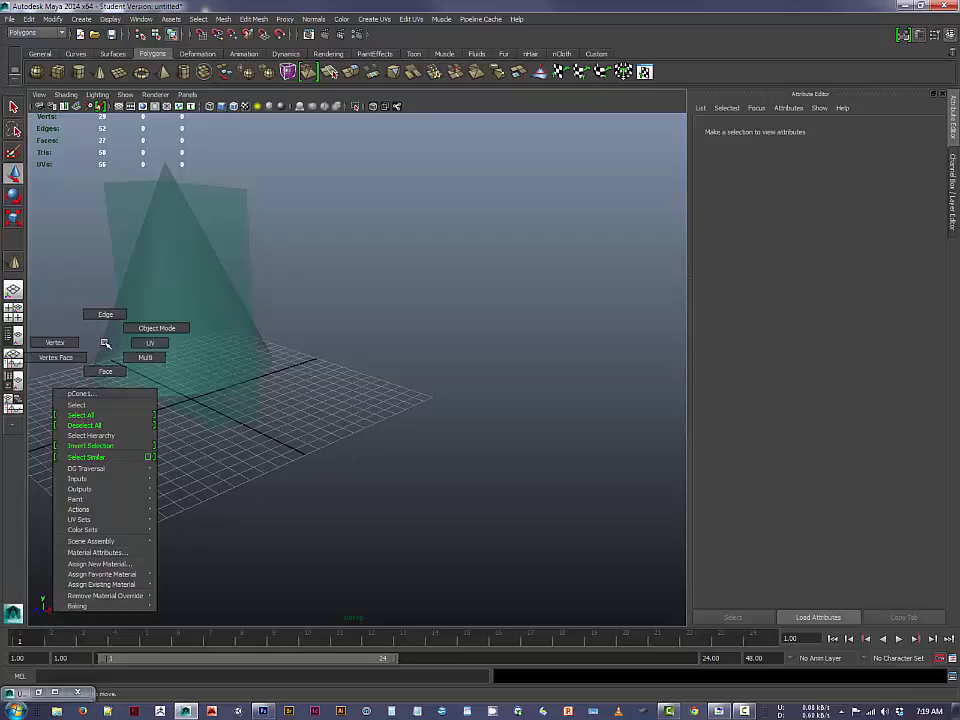
mouse_move(118, 585)
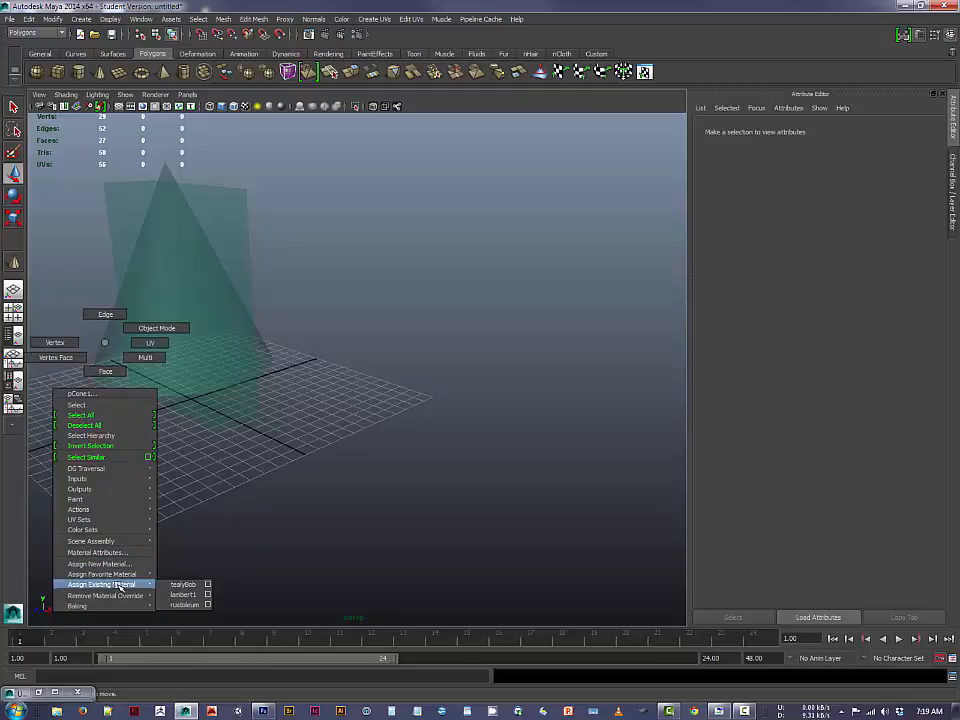
click(186, 605)
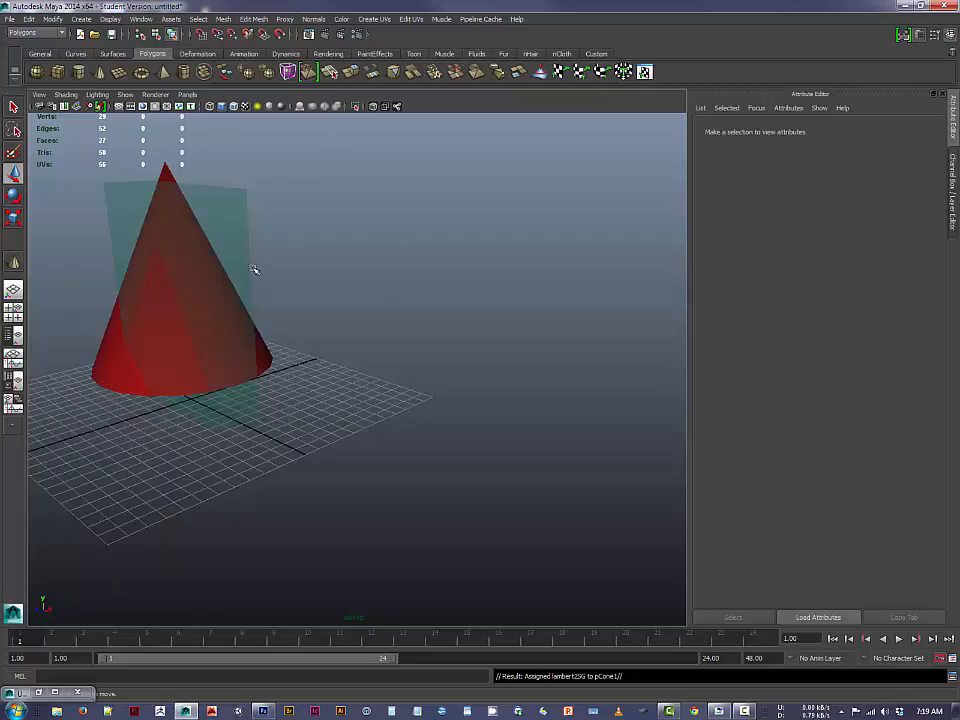
Select the box and lower its tealyBob material's transparency to black so that it is fully opaque.
click(287, 275)
click(231, 220)
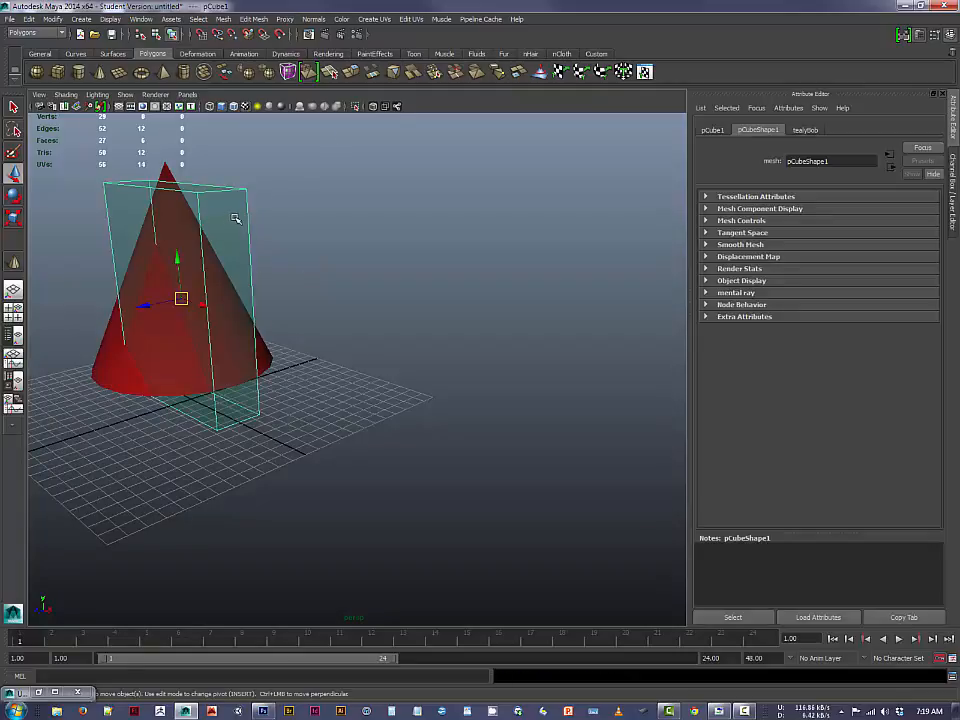
click(814, 131)
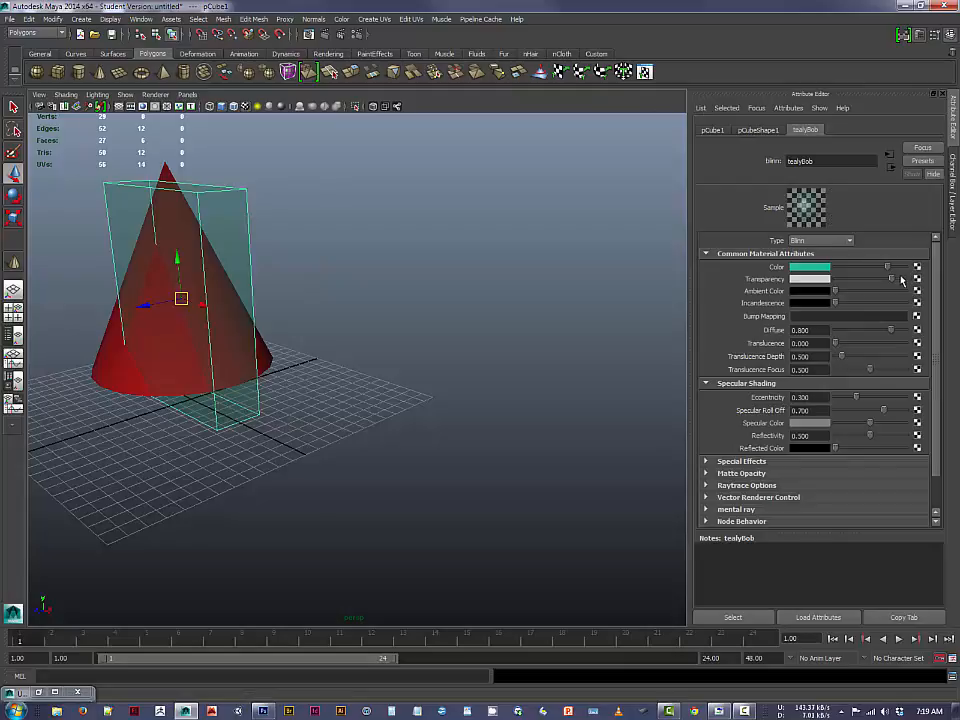
drag(889, 279, 828, 282)
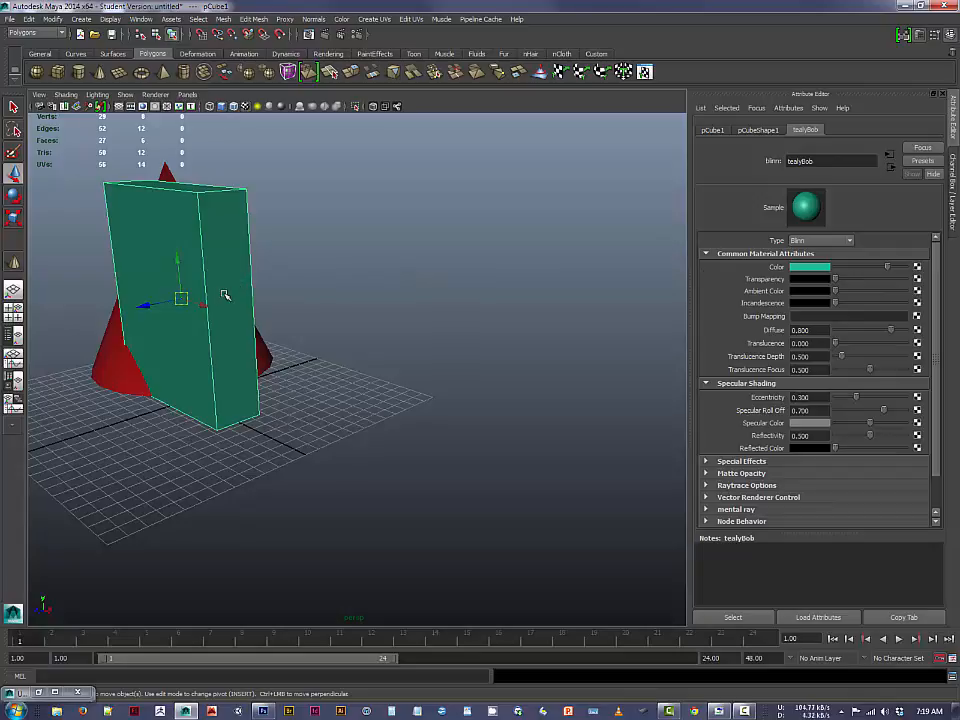
Move the box across the grid, clear of the cone, and view both objects from the front.
drag(200, 302, 328, 348)
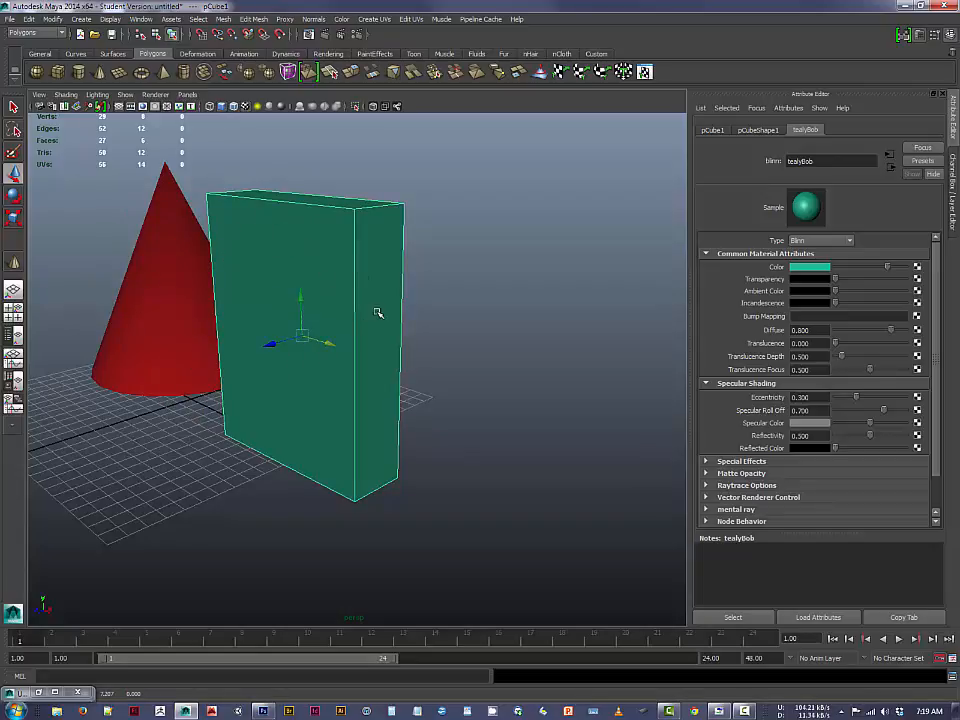
alt+drag(361, 343, 392, 336)
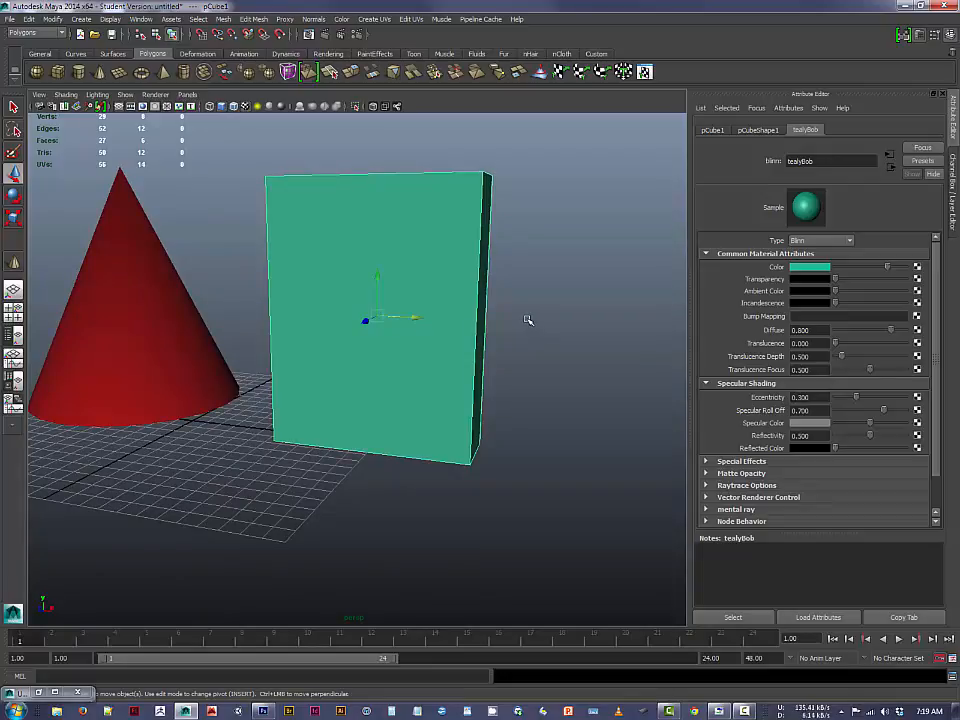
alt+drag(528, 320, 467, 318)
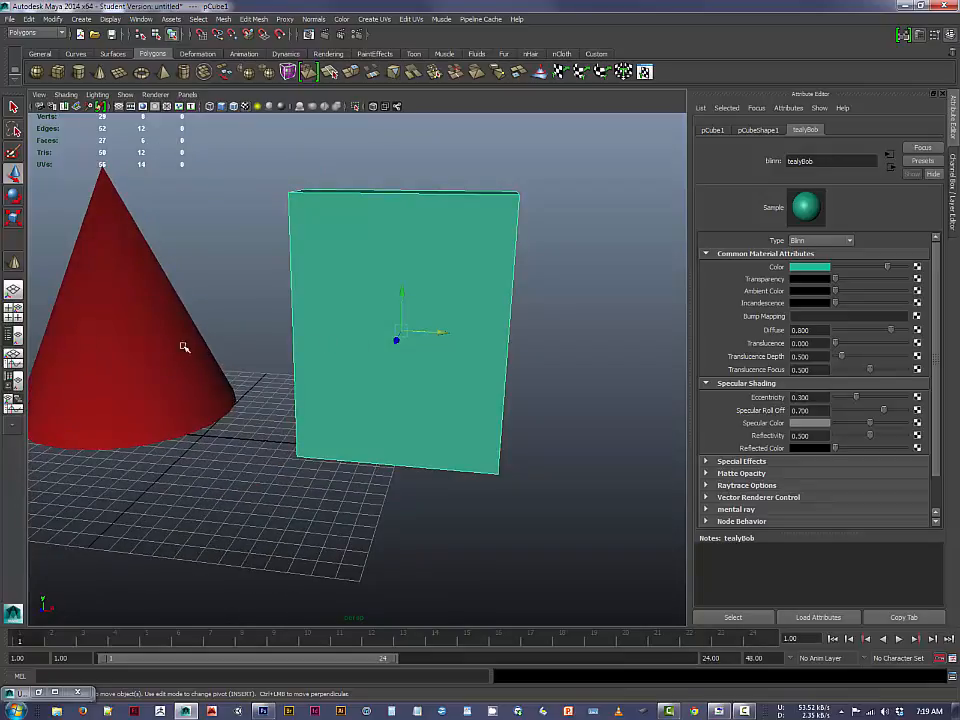